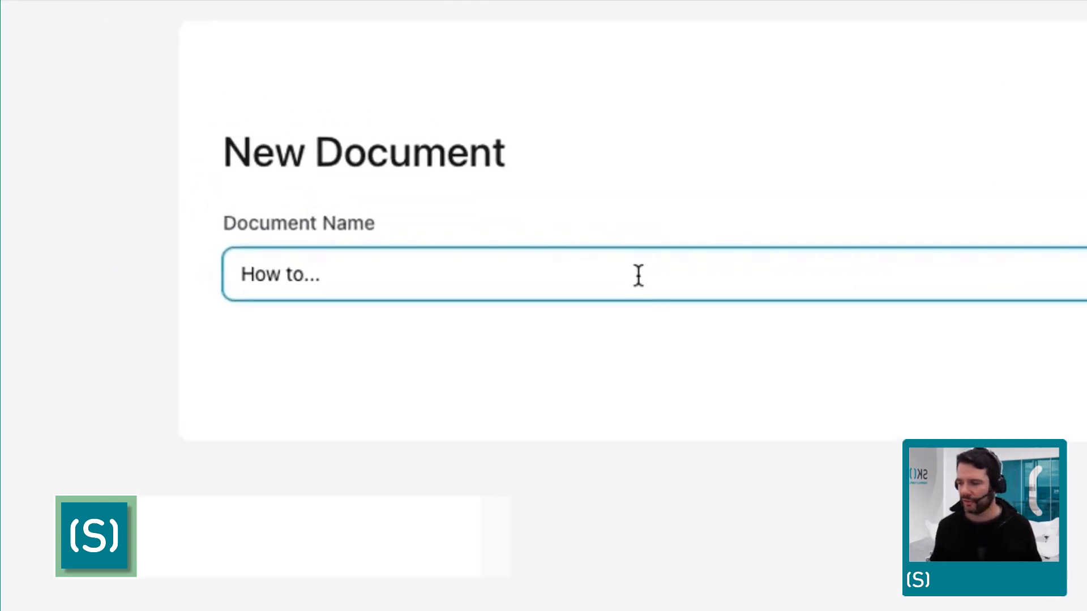
# Step: Create a new document named "How to record a drop-in session"
pyautogui.press('BackSpace')
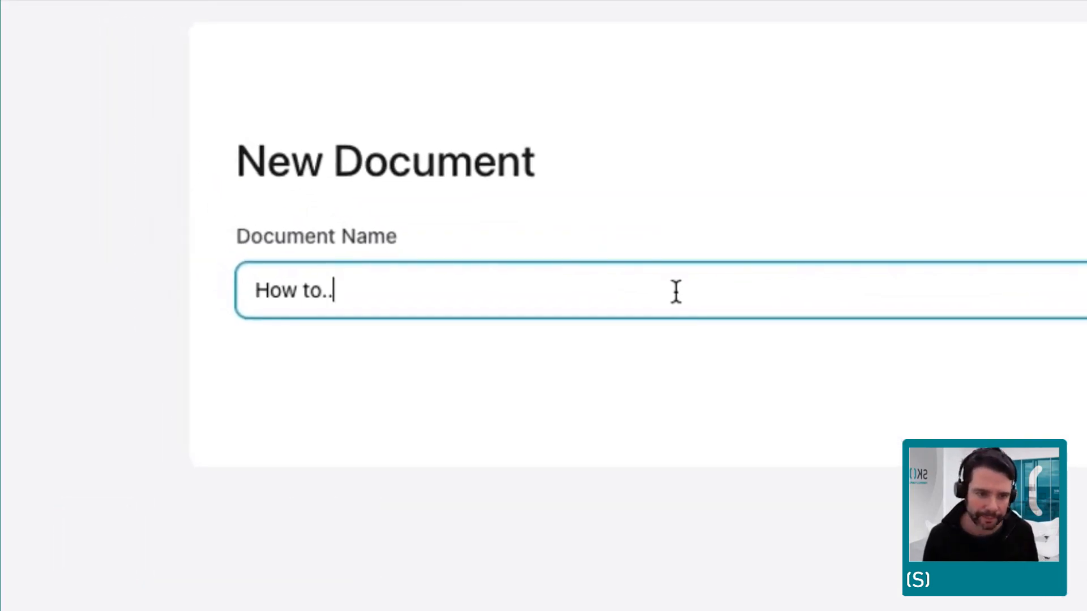
pyautogui.write('record a drop-i')
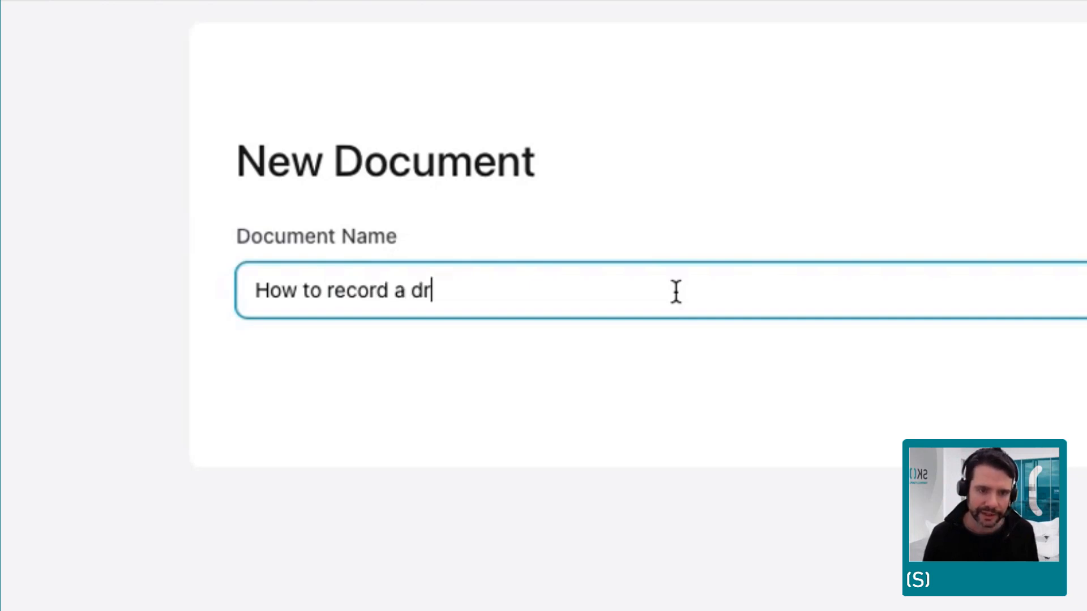
pyautogui.write('n session')
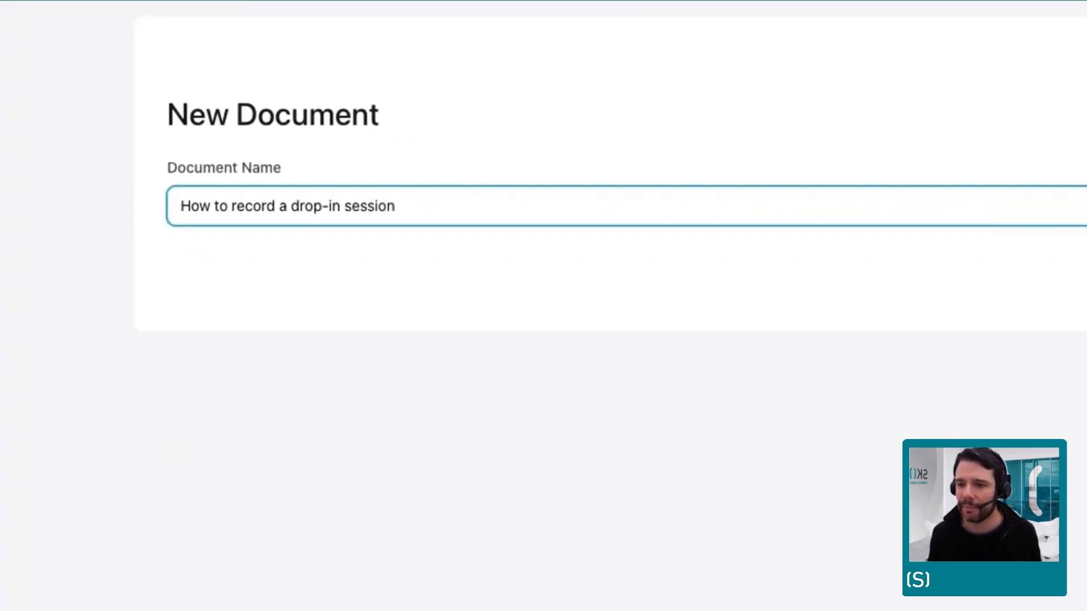
pyautogui.click(950, 187)
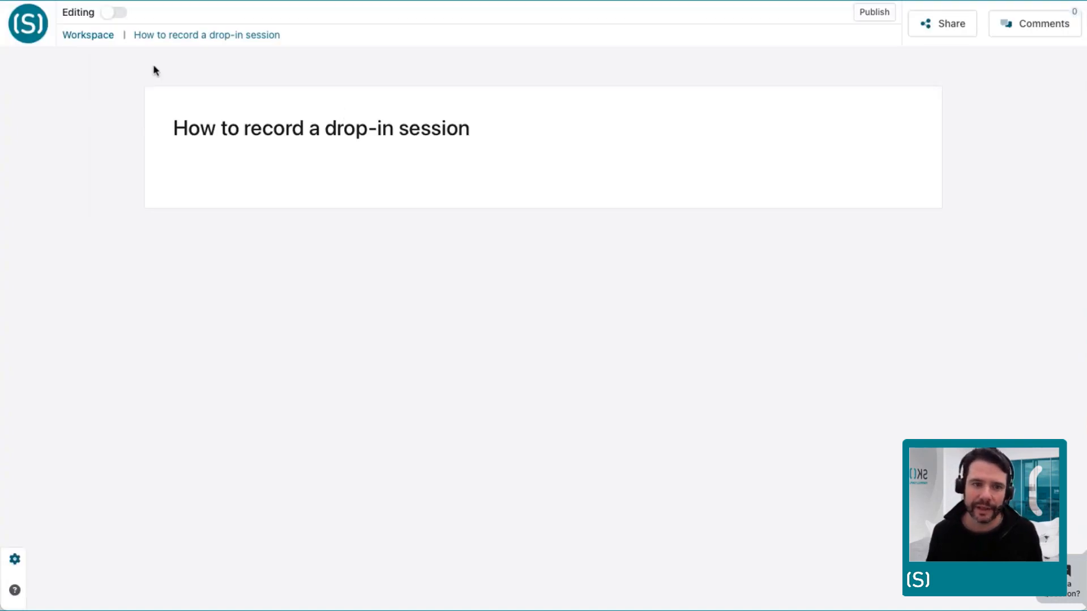
# Step: Enable editing and add the level-1 headings "Before the meeting", "During the meeting" and "After the meeting" to the document body
pyautogui.click(114, 13)
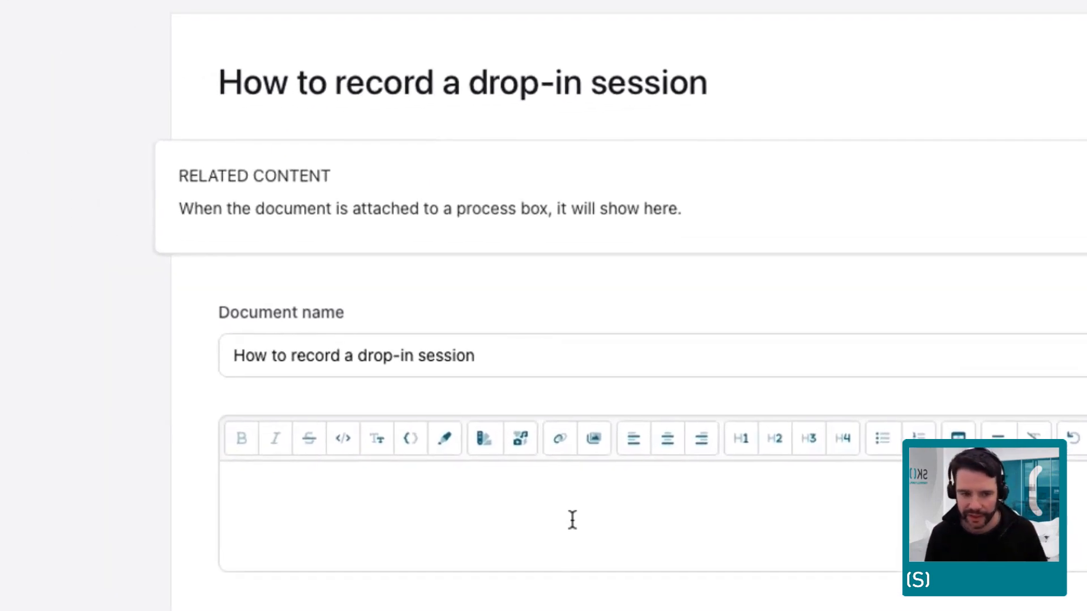
pyautogui.write('Before the meeting')
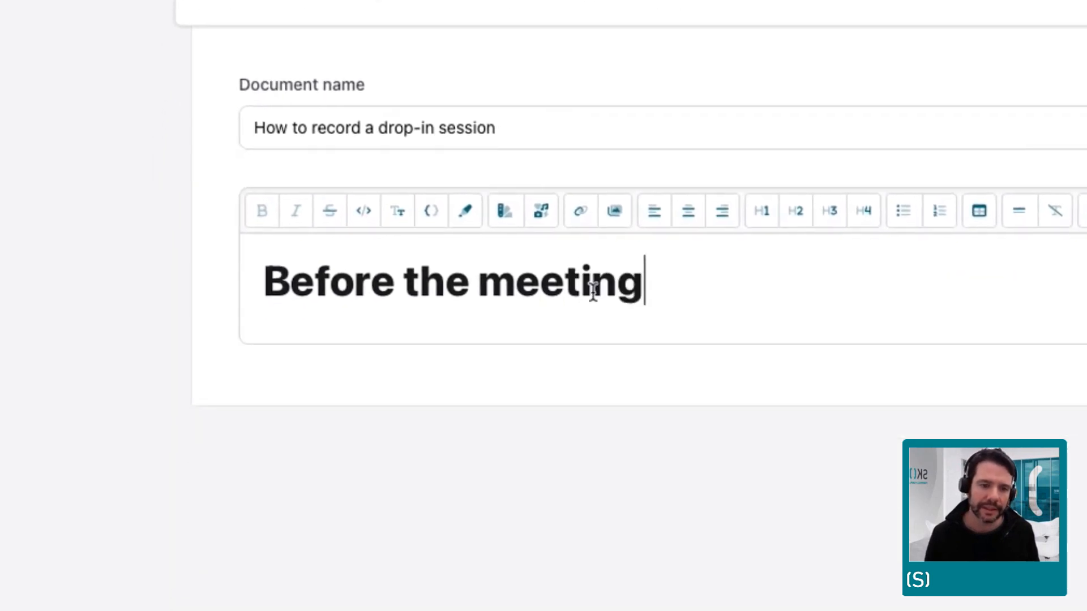
pyautogui.press('Return')
pyautogui.press('Return')
pyautogui.write('# During the meeting')
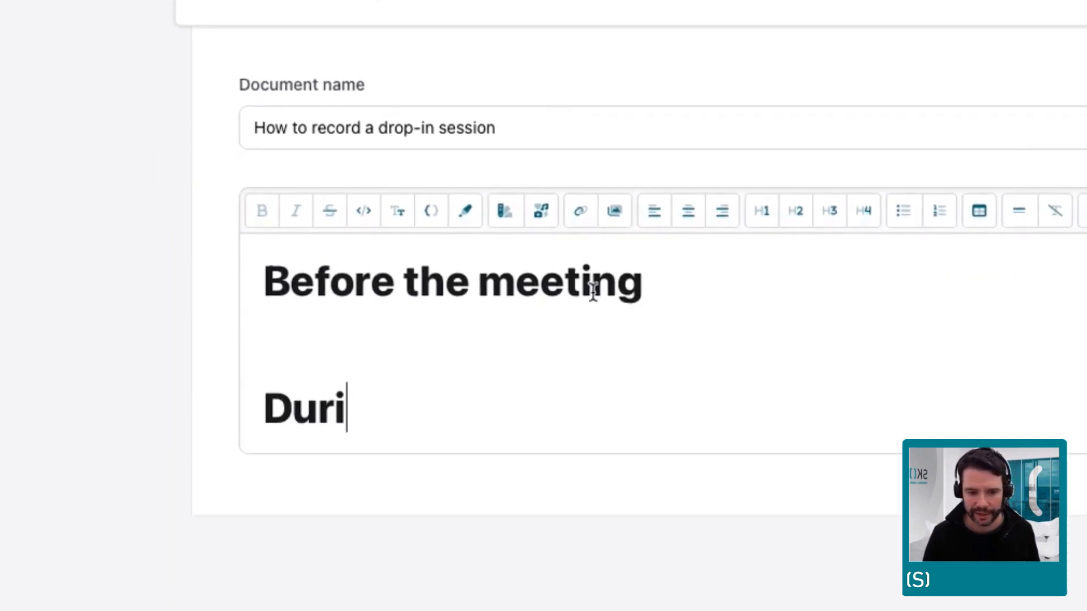
pyautogui.press('Return')
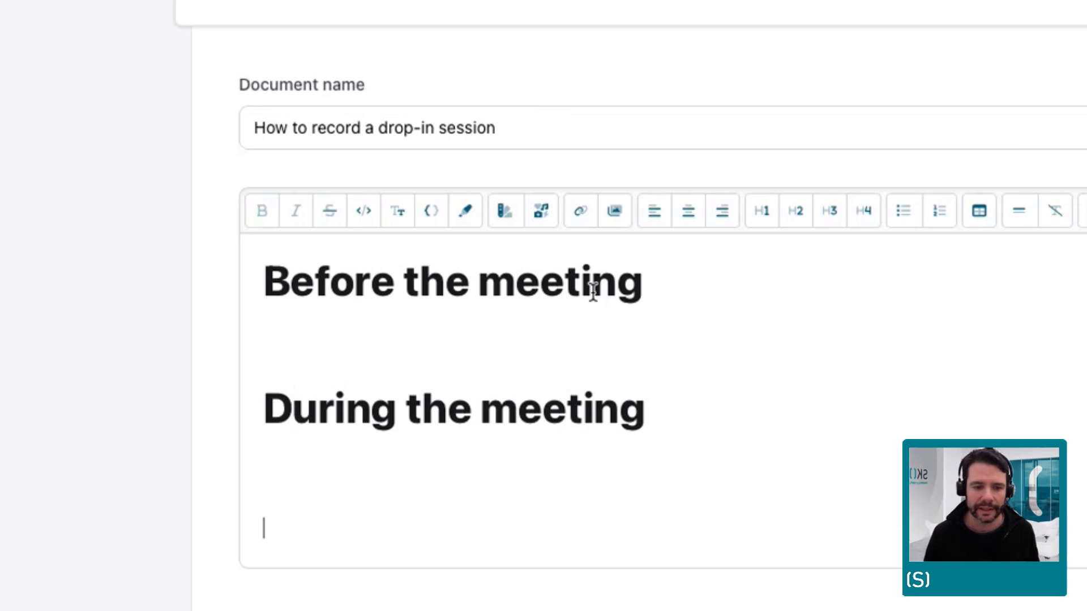
pyautogui.write('# After the meeting')
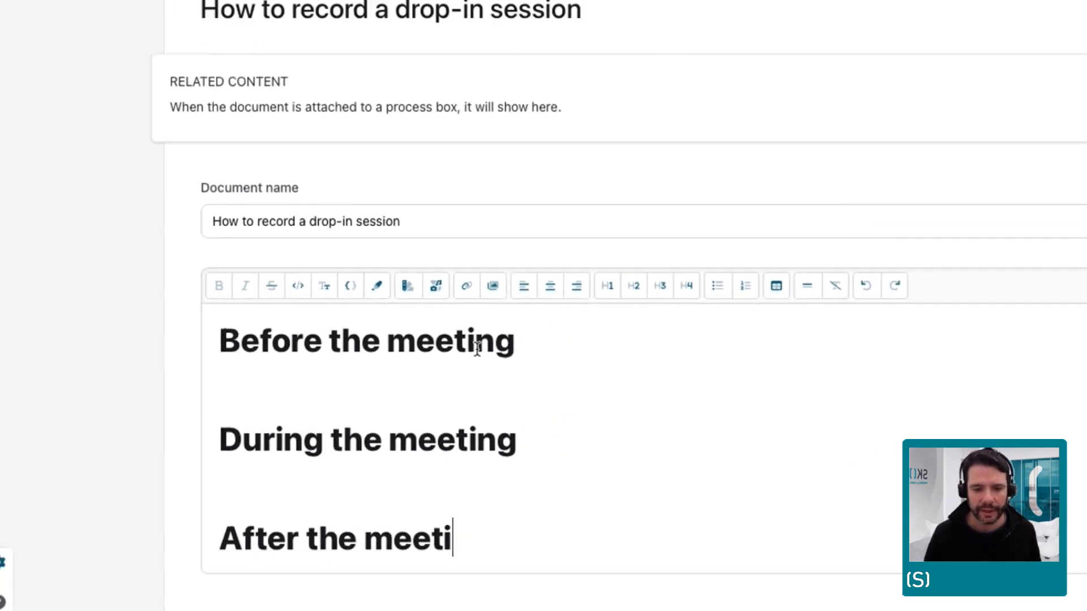
# Step: Insert a link to the "Centre of Excellence" process under the "Before the meeting" heading
pyautogui.press('Up')
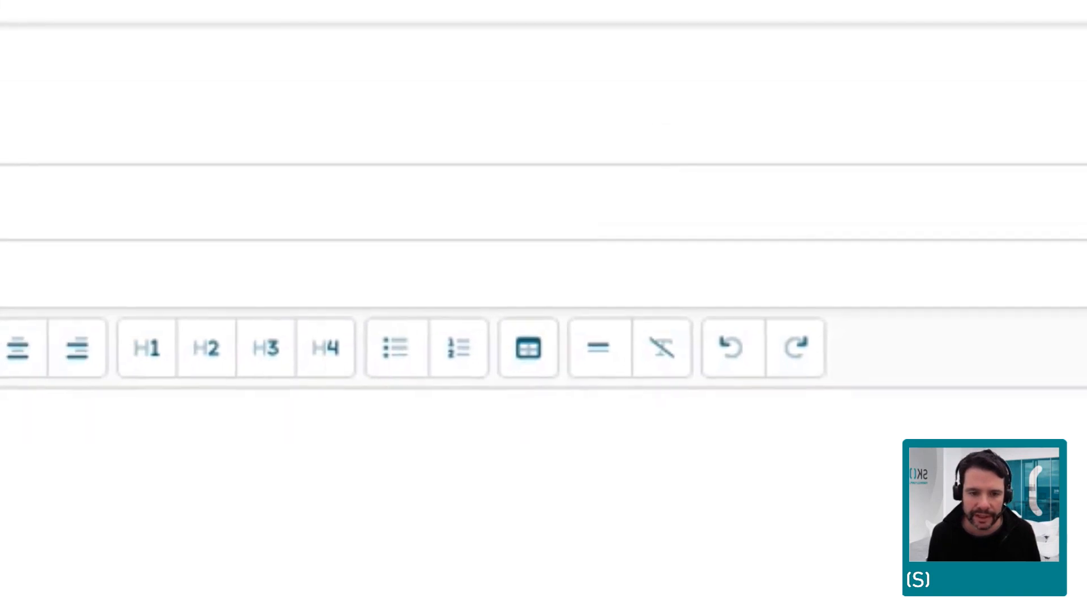
pyautogui.click(297, 368)
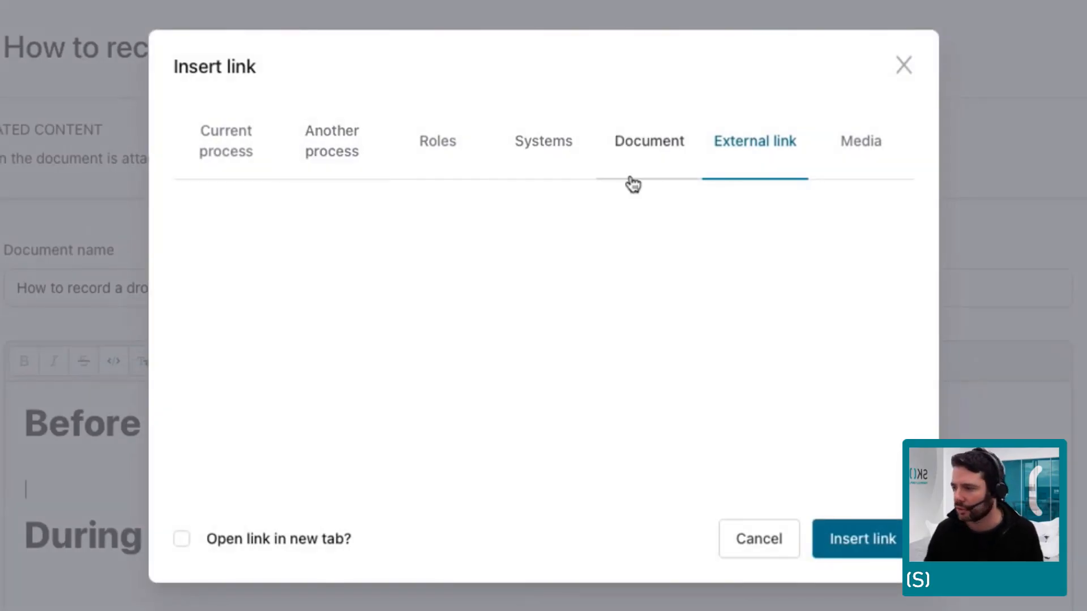
pyautogui.click(227, 153)
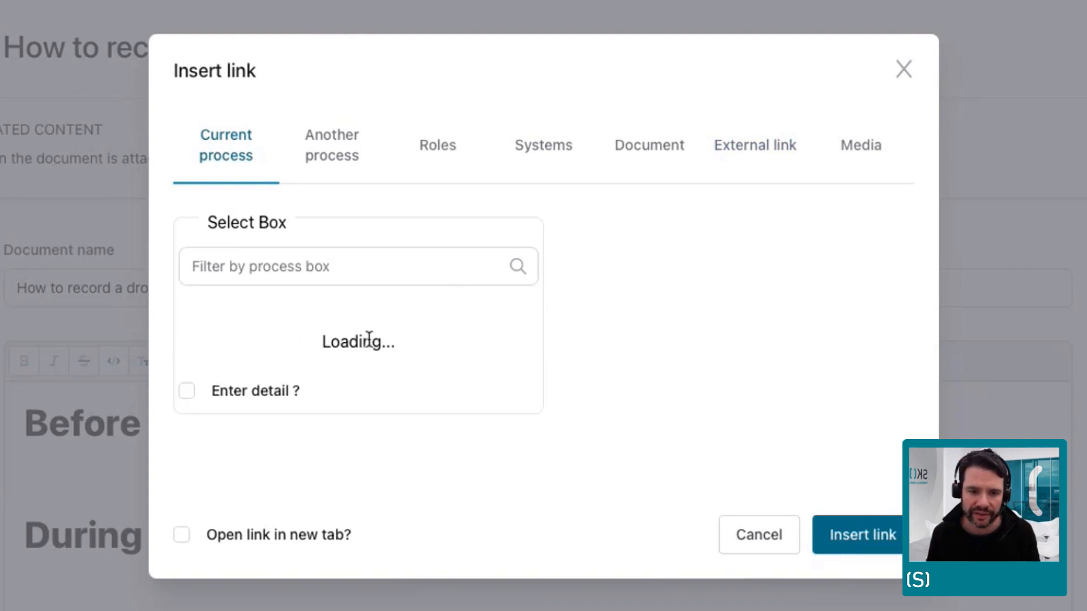
pyautogui.click(332, 145)
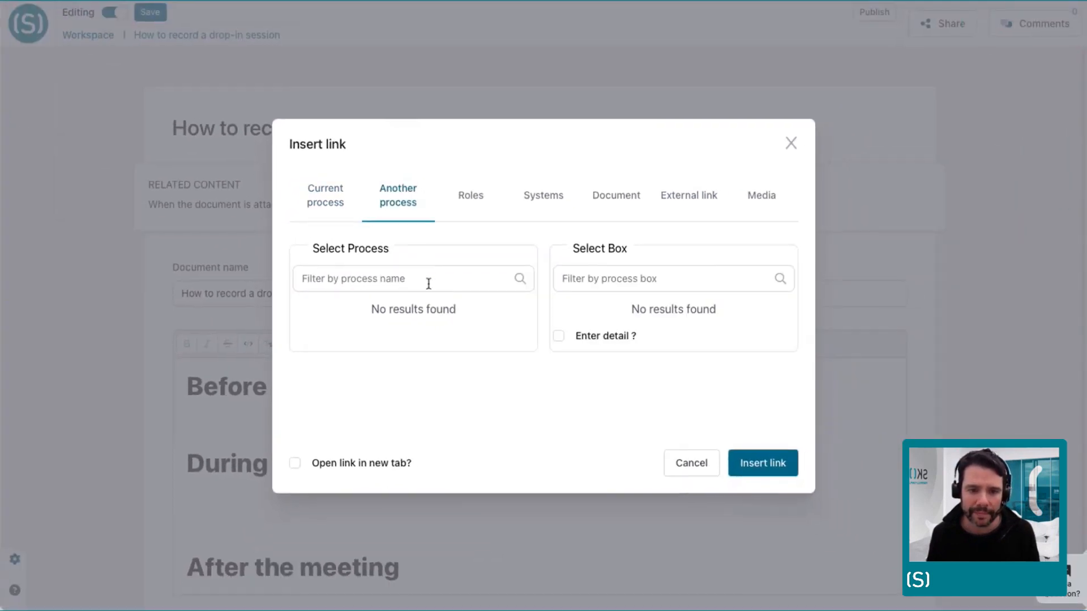
pyautogui.click(384, 315)
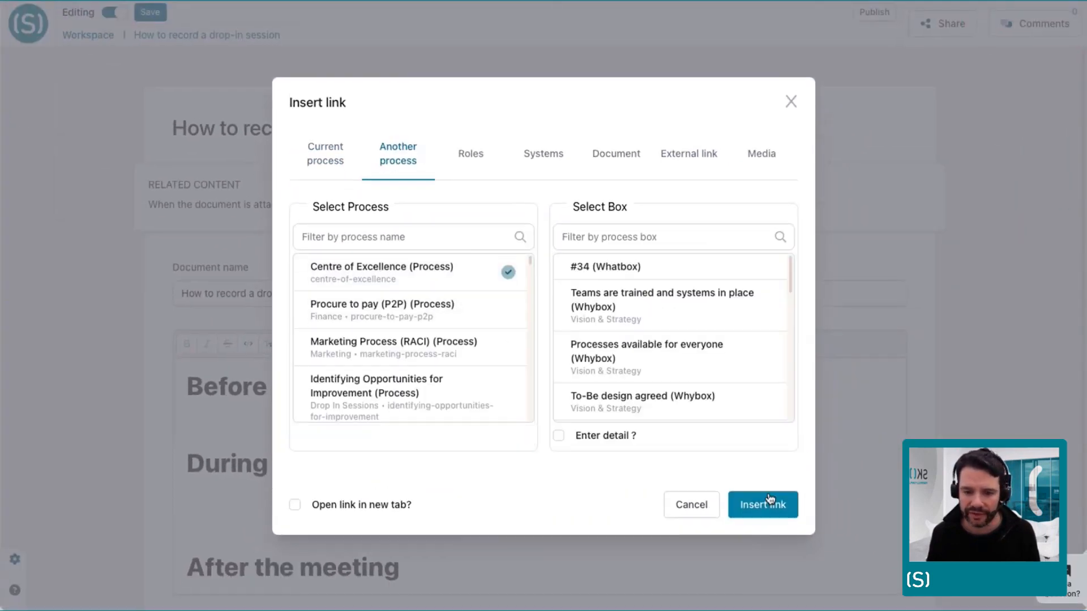
pyautogui.click(770, 504)
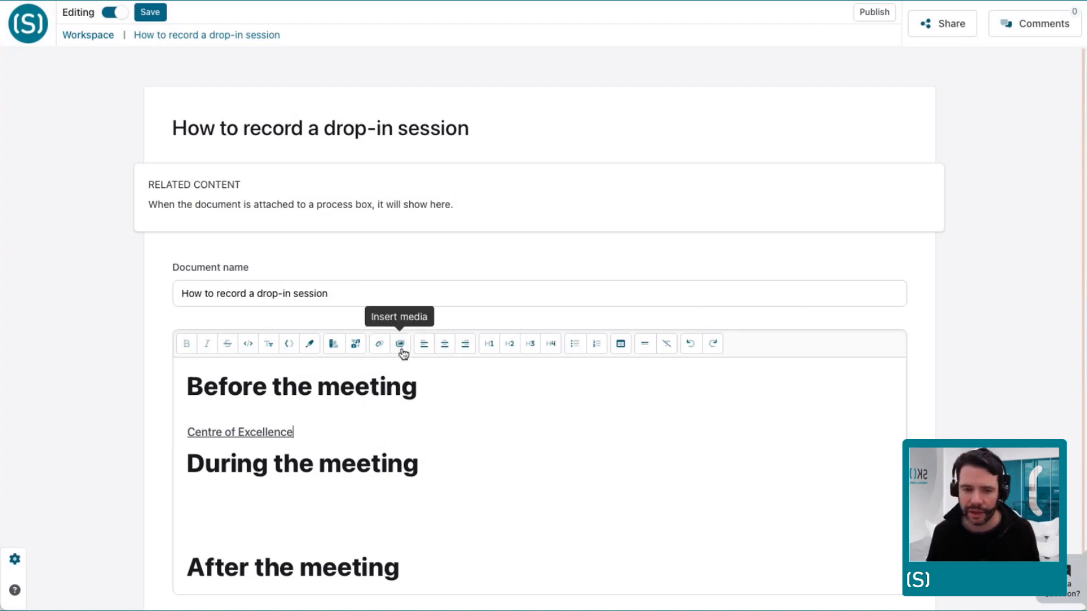
# Step: Insert a table with three columns and three rows below the "Centre of Excellence" link
pyautogui.press('Return')
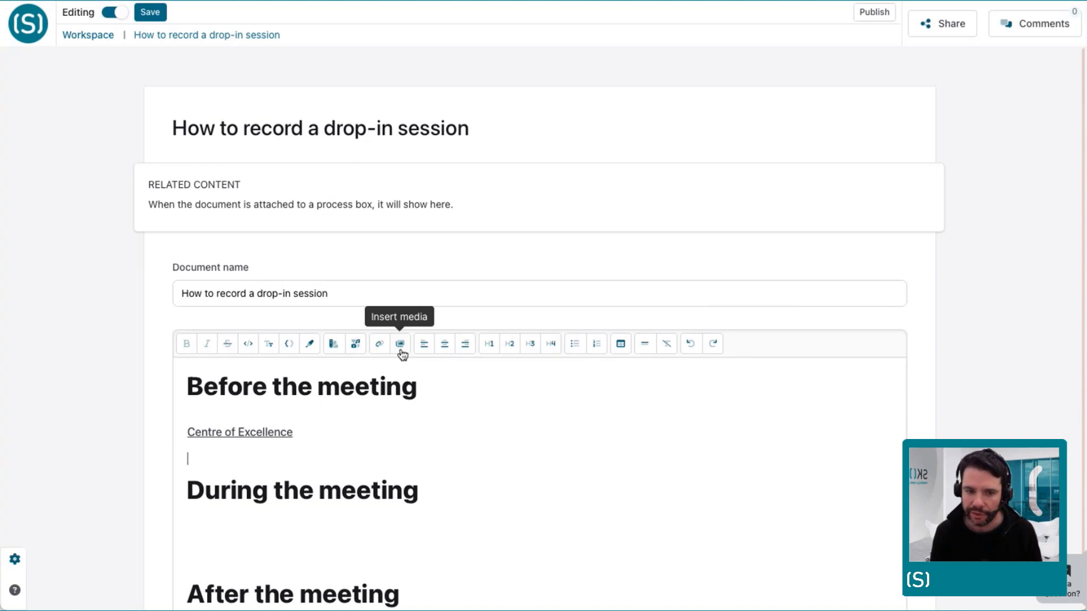
pyautogui.scroll(-1, 443, 415)
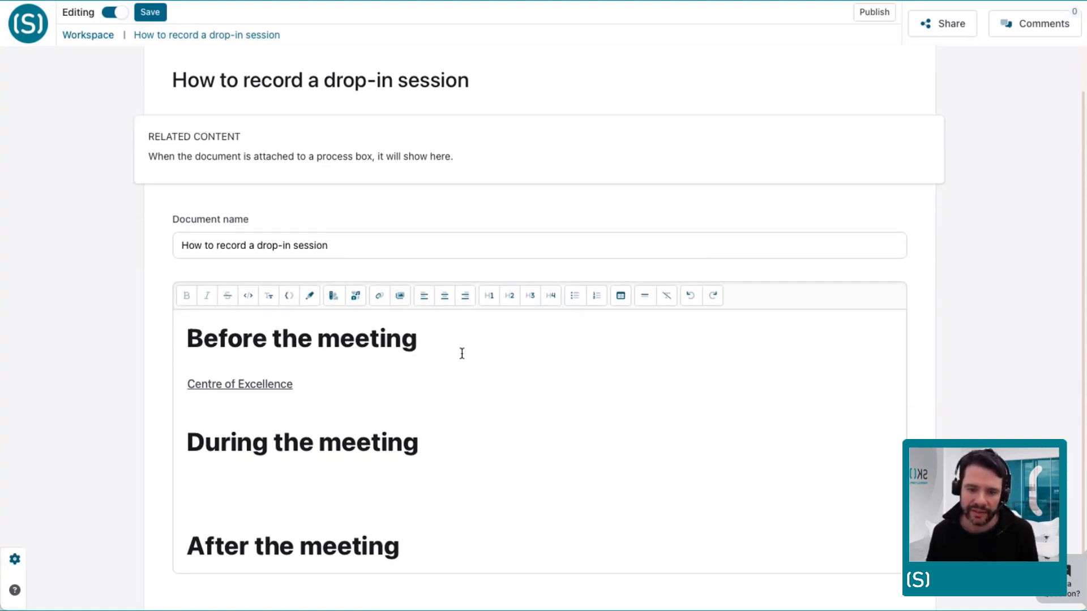
pyautogui.click(617, 290)
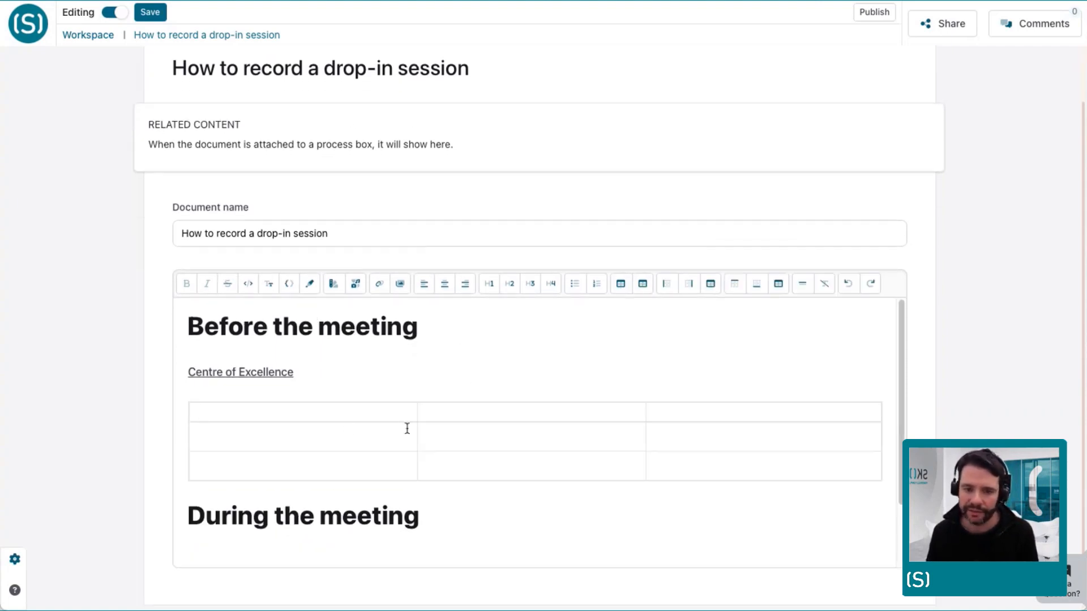
pyautogui.click(626, 387)
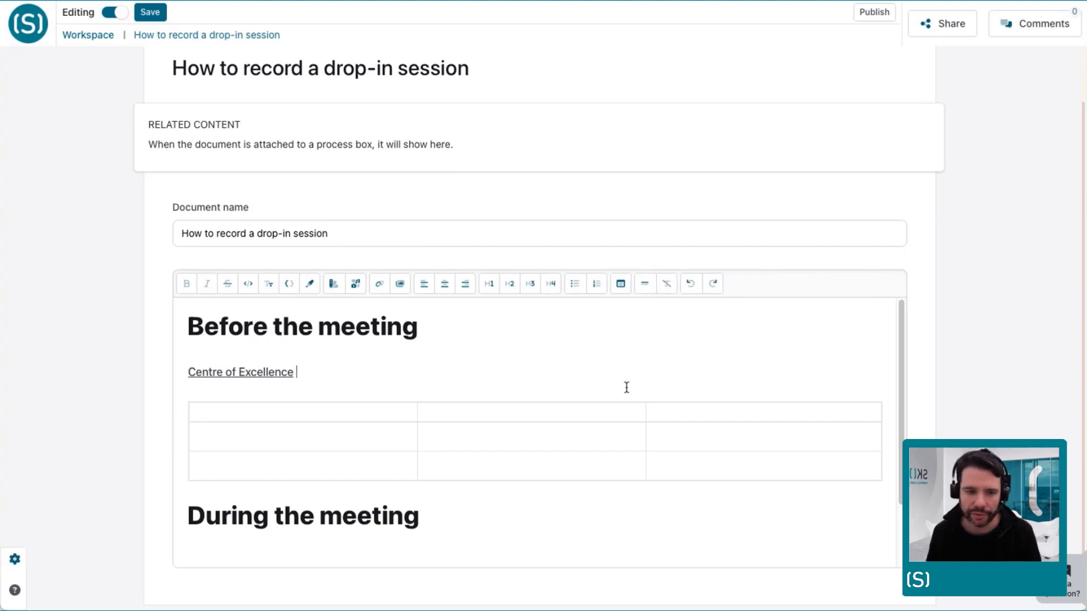
# Step: Save the document and turn editing off to view the finished page
pyautogui.scroll(-1, 509, 391)
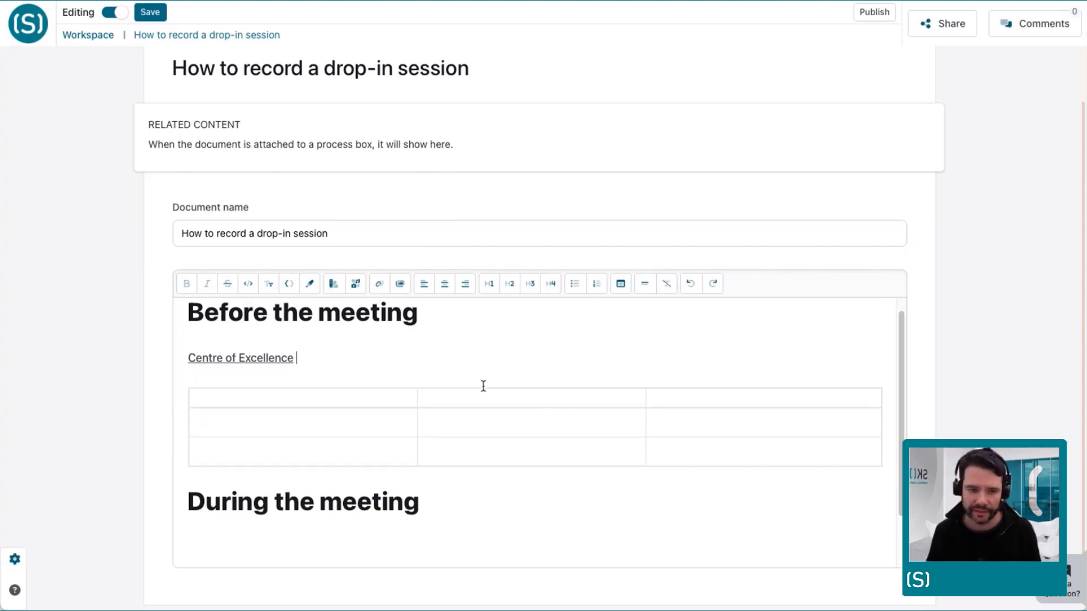
pyautogui.scroll(3, 442, 334)
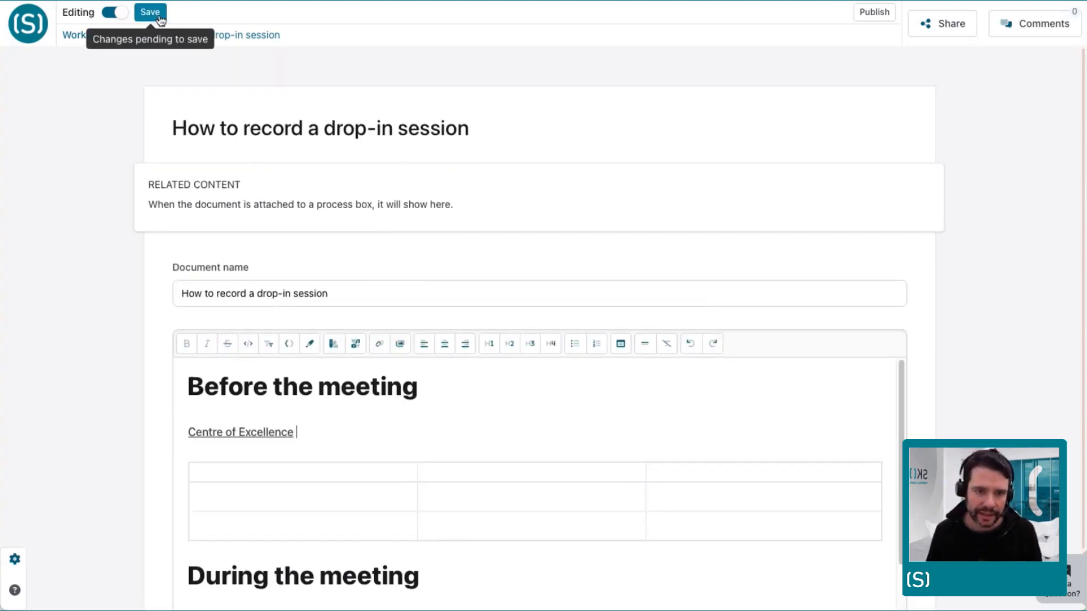
pyautogui.click(150, 13)
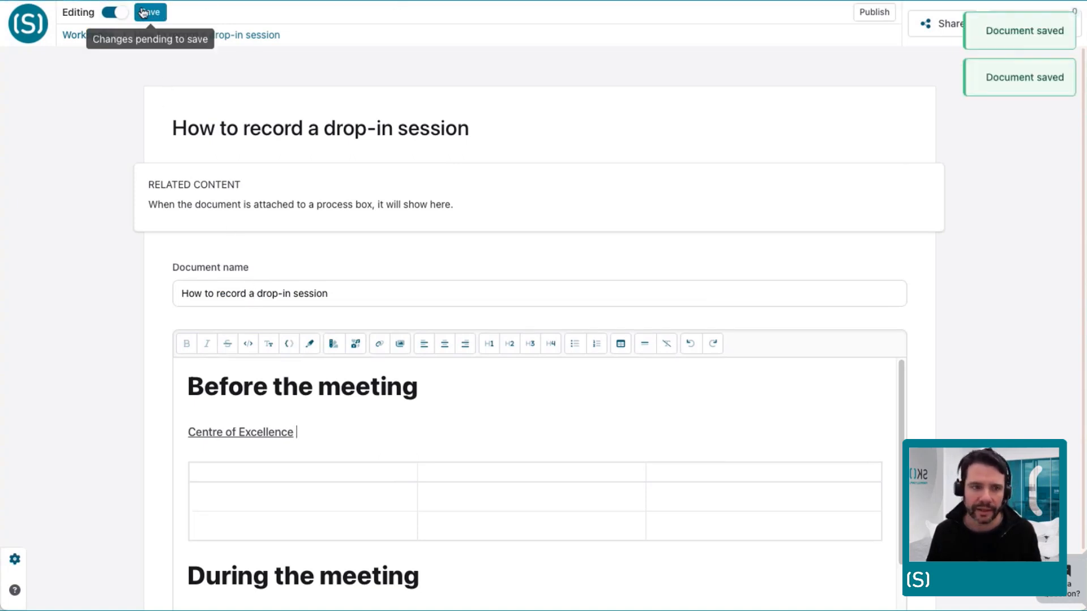
pyautogui.click(113, 12)
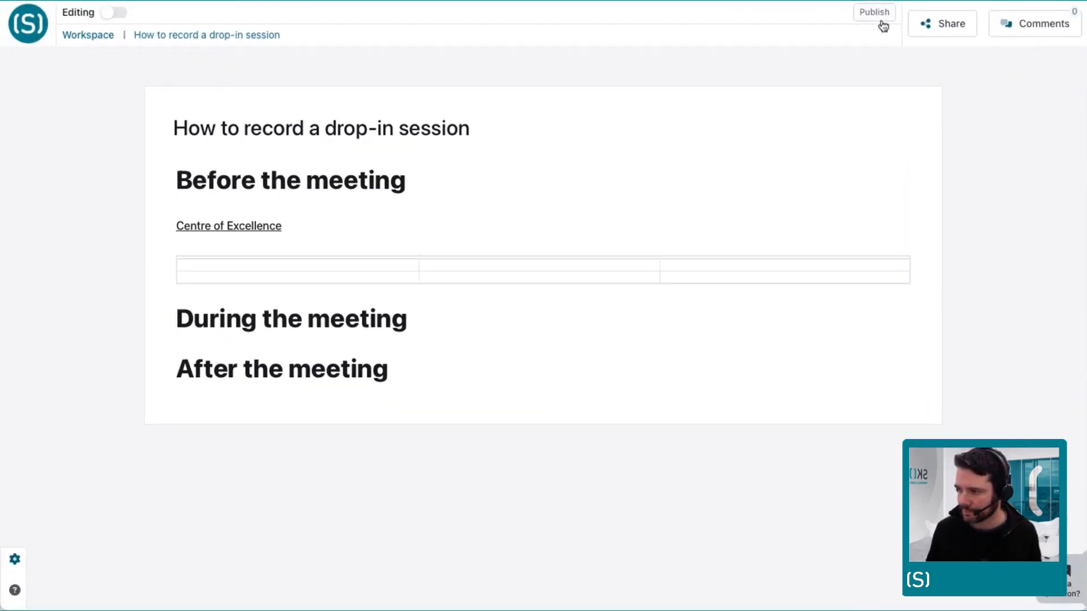
# Step: Review the document's revision history and its publishing options, and return to the document
pyautogui.click(887, 17)
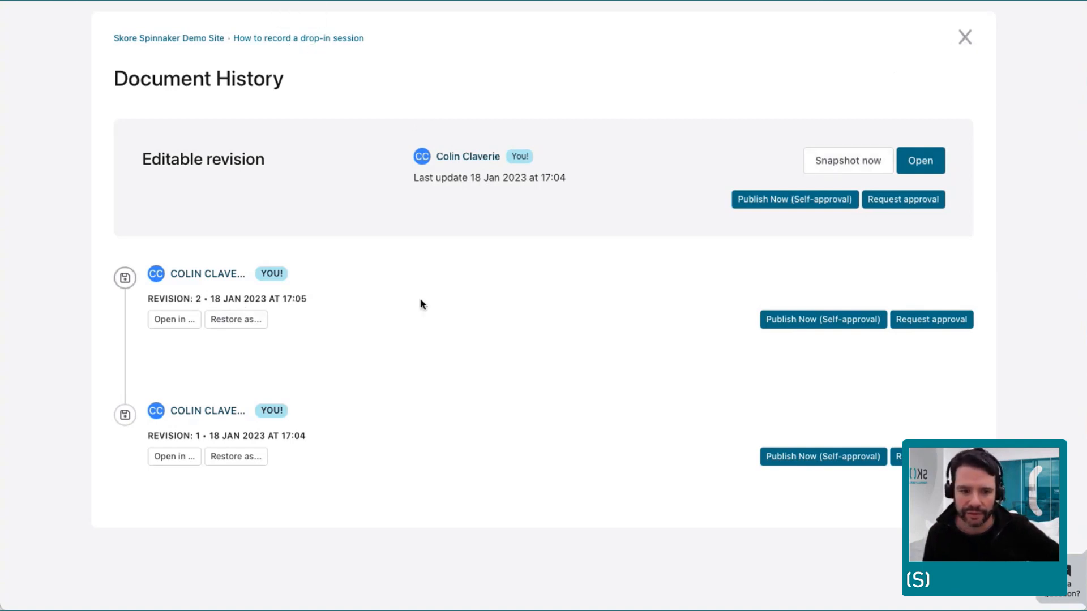
pyautogui.click(965, 39)
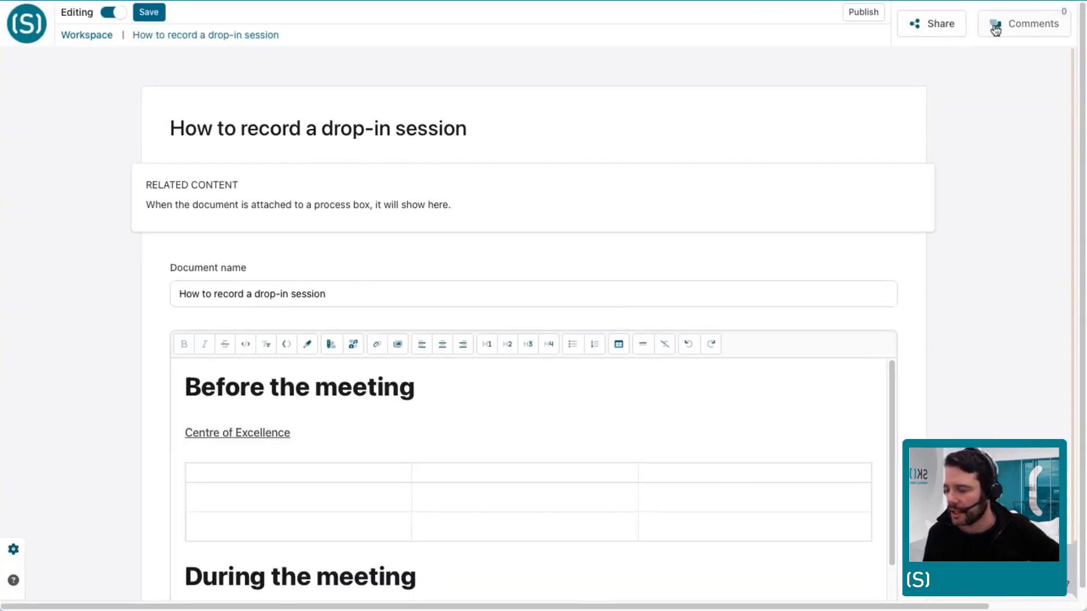
# Step: Examine the new-comment form for the document, including its comment type and assignee options, and close it without commenting
pyautogui.click(965, 38)
pyautogui.click(863, 169)
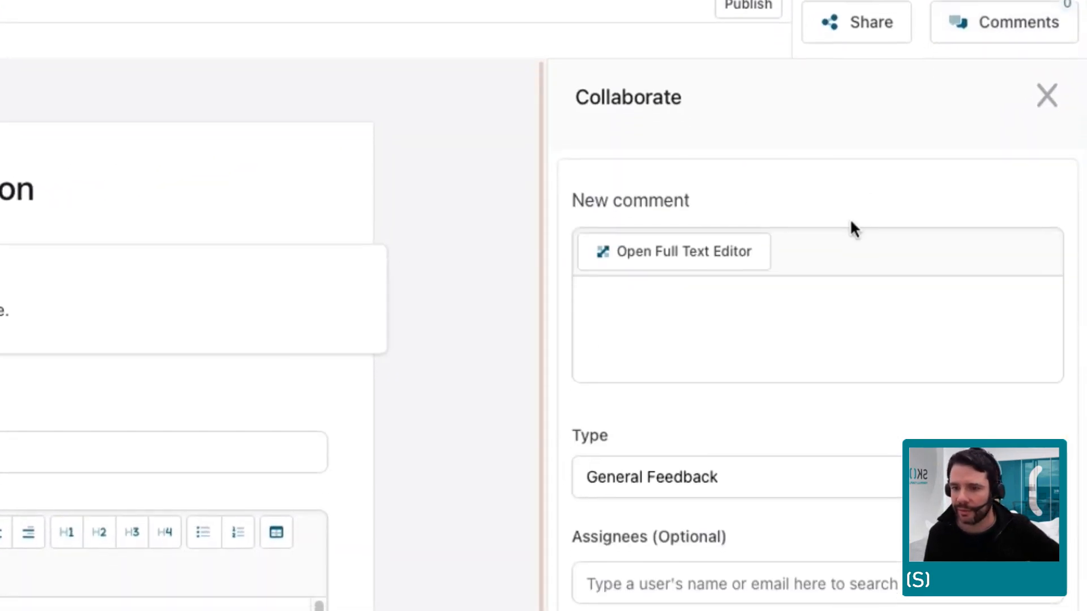
pyautogui.click(741, 278)
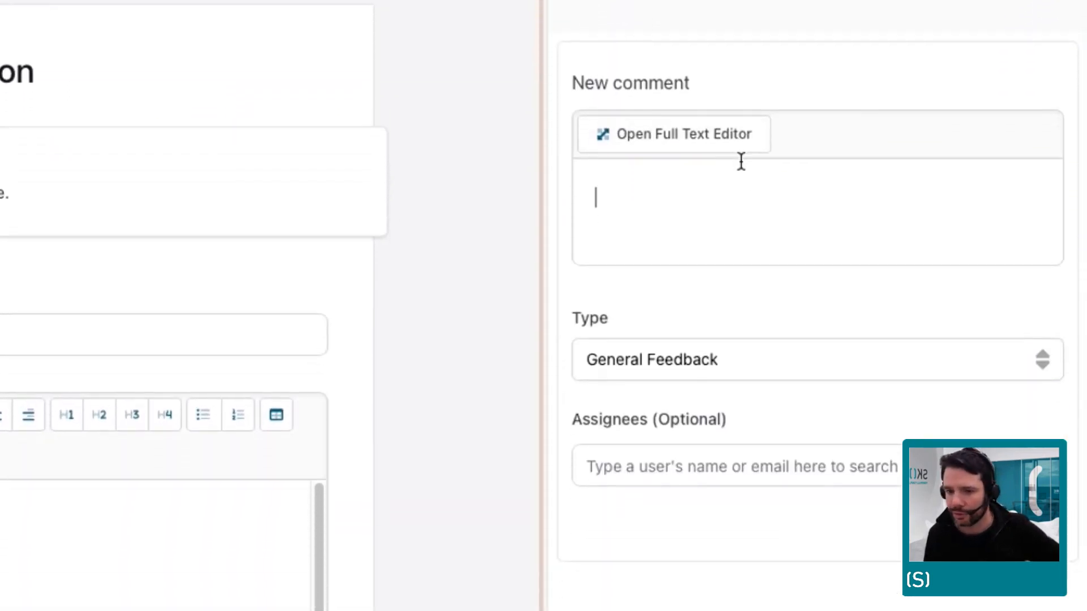
pyautogui.click(1053, 25)
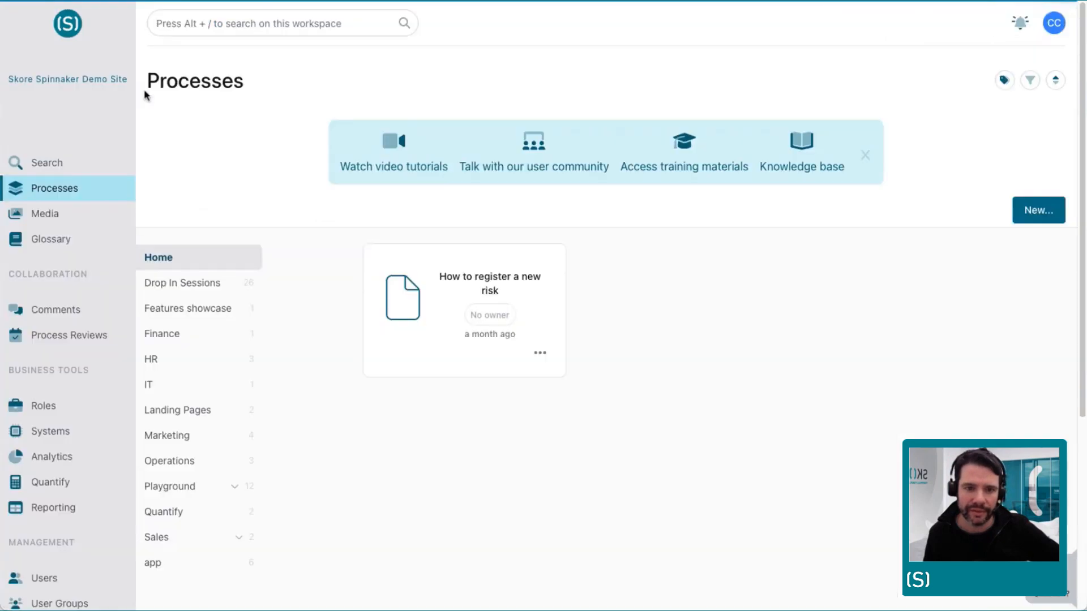
# Step: Find "How to record a drop-in session" on the workspace home page and view the actions available for it
pyautogui.scroll(-2, 541, 440)
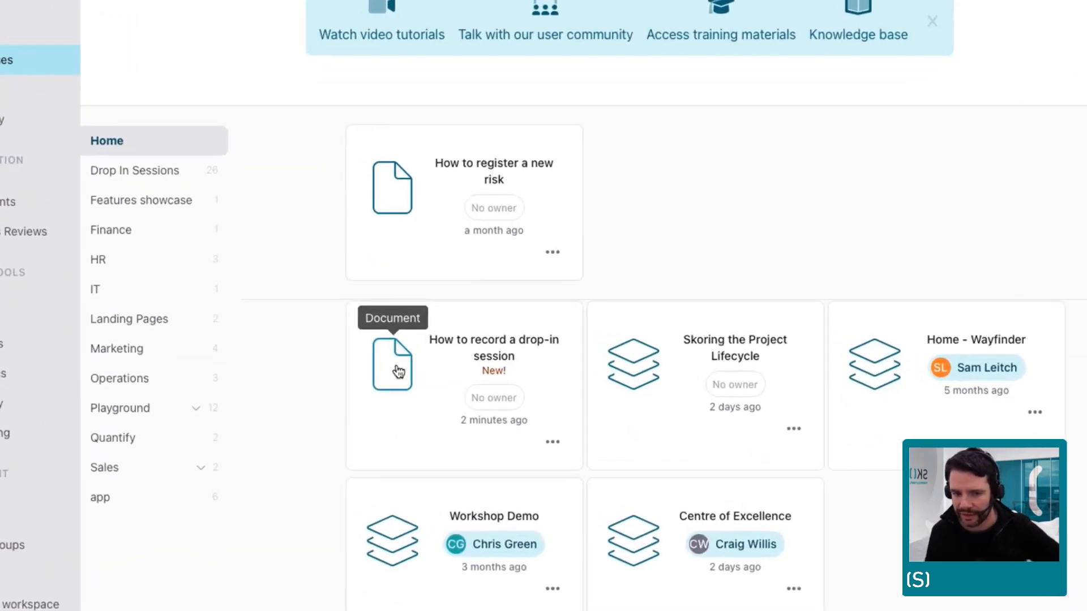
pyautogui.click(608, 518)
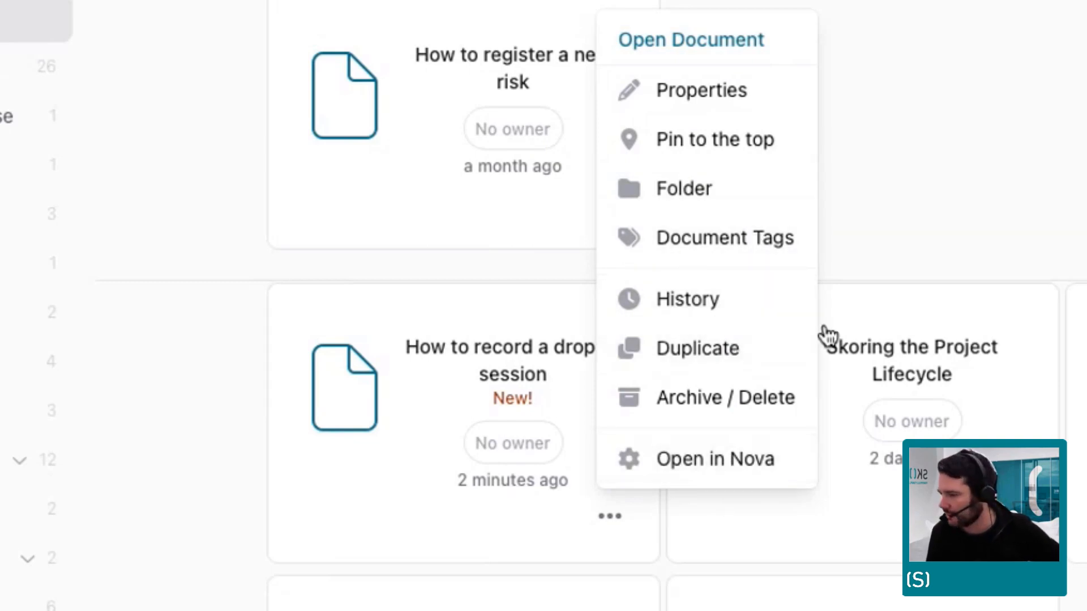
pyautogui.click(901, 202)
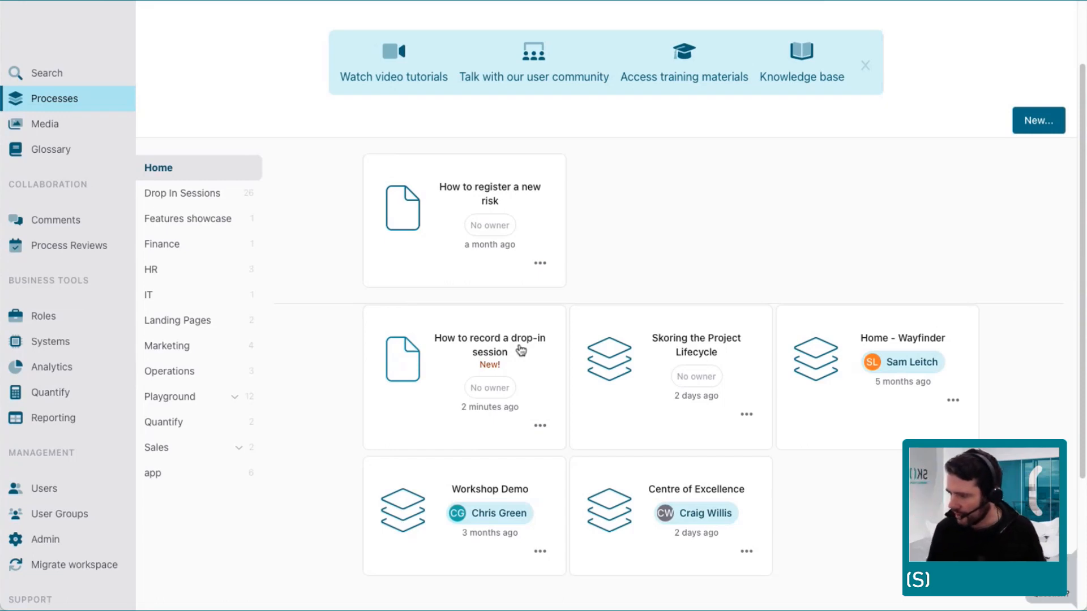
# Step: Open the "(Drop in) Documents" process from the Drop In Sessions folder, go into its Demo box detail and enable editing
pyautogui.click(189, 193)
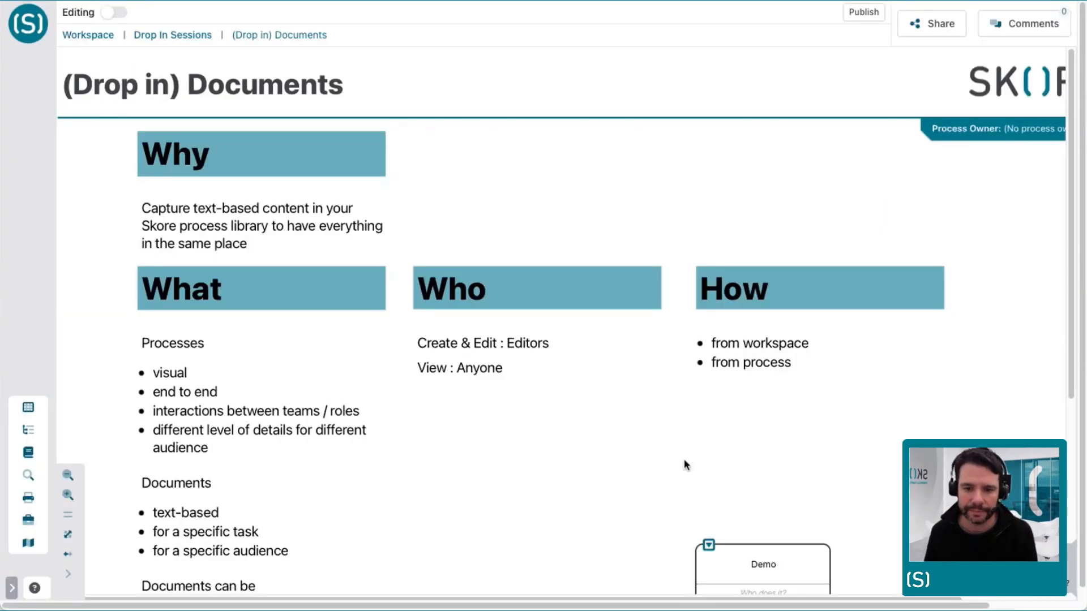
pyautogui.scroll(-2, 685, 464)
pyautogui.click(708, 484)
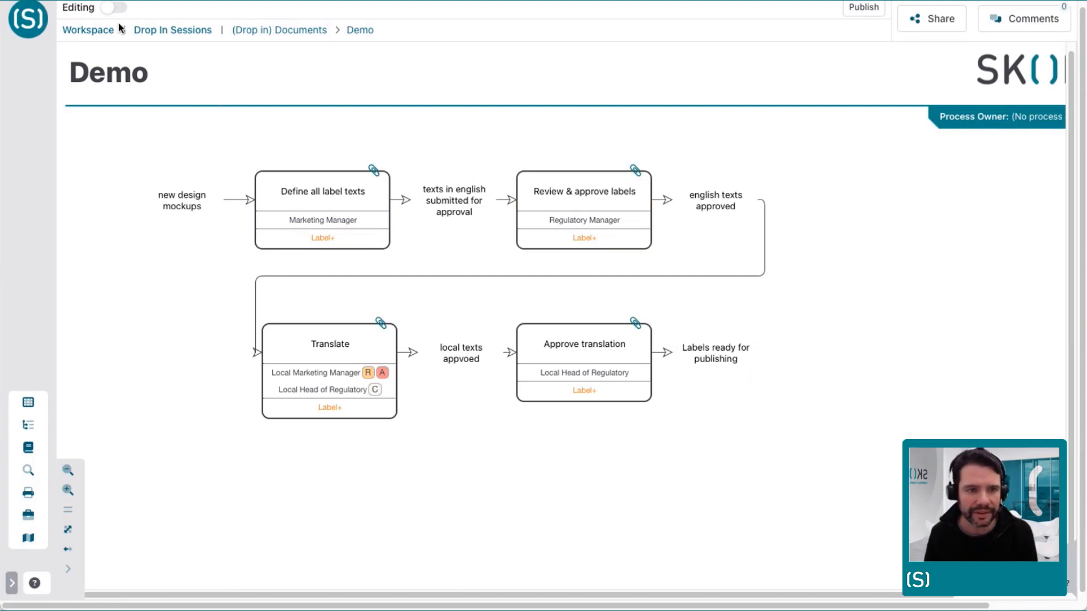
pyautogui.scroll(1, 30, 116)
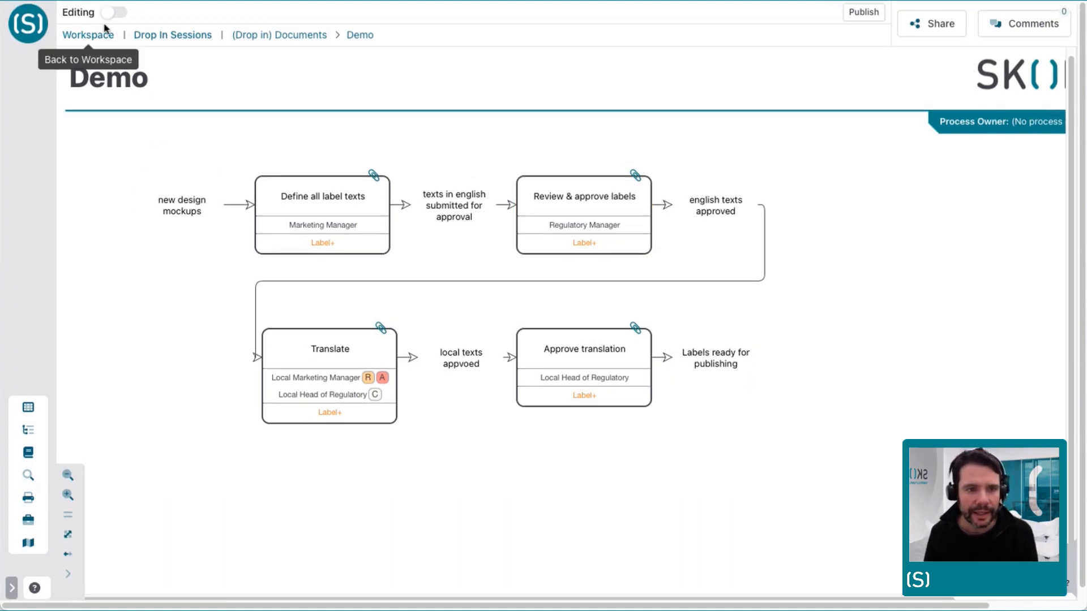
pyautogui.click(121, 12)
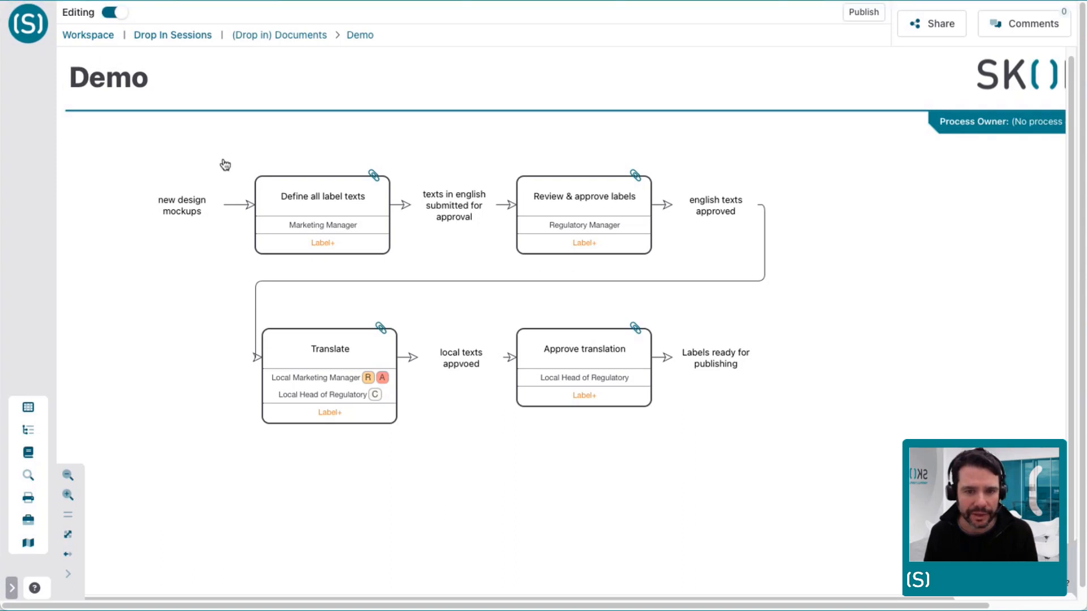
# Step: Open the attachments and details of the "Define all label texts" box and collapse its custom field section
pyautogui.click(381, 200)
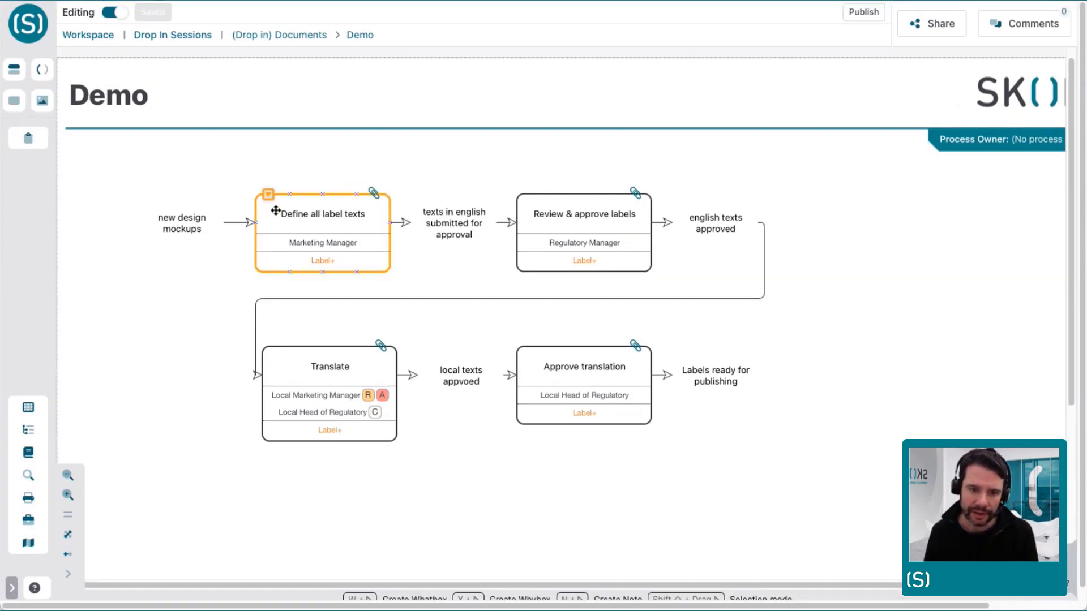
pyautogui.click(380, 198)
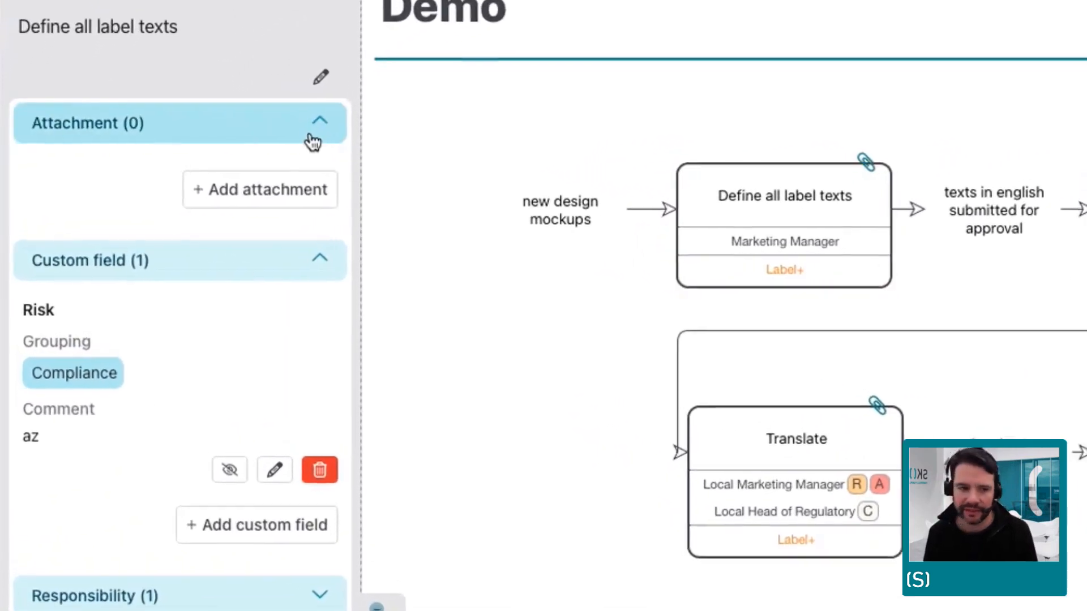
pyautogui.click(269, 267)
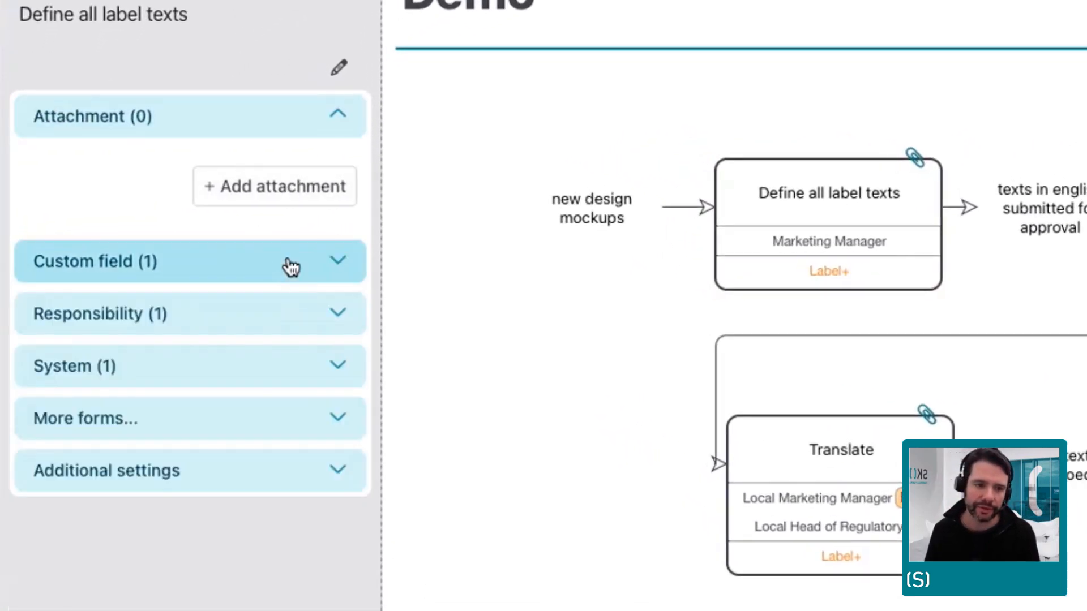
# Step: Add a text attachment reading "hello" to the "Define all label texts" box and delete it again
pyautogui.click(293, 199)
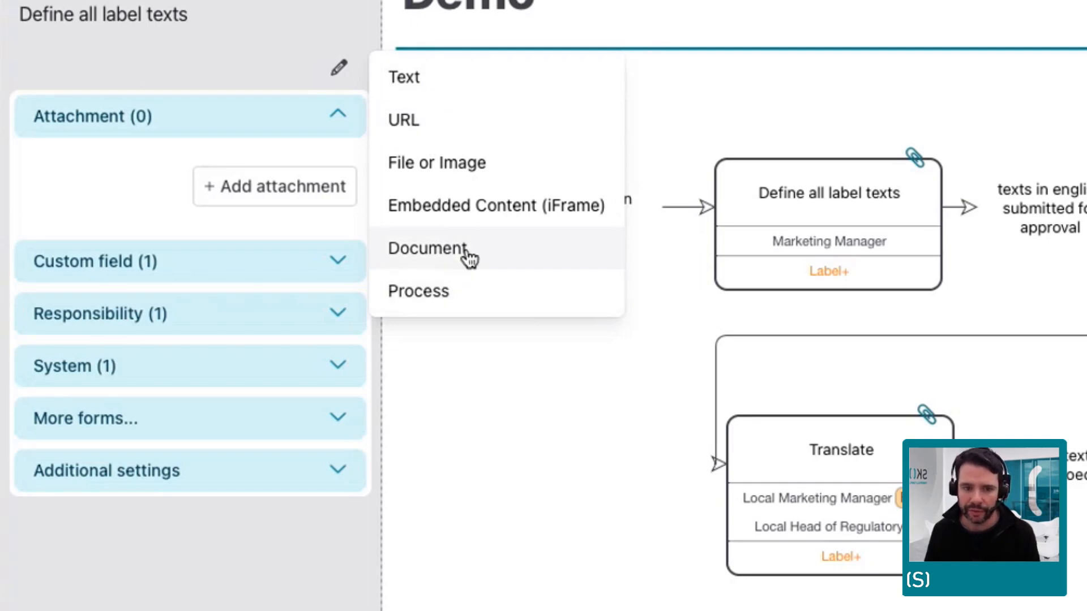
pyautogui.click(435, 86)
pyautogui.write('hello')
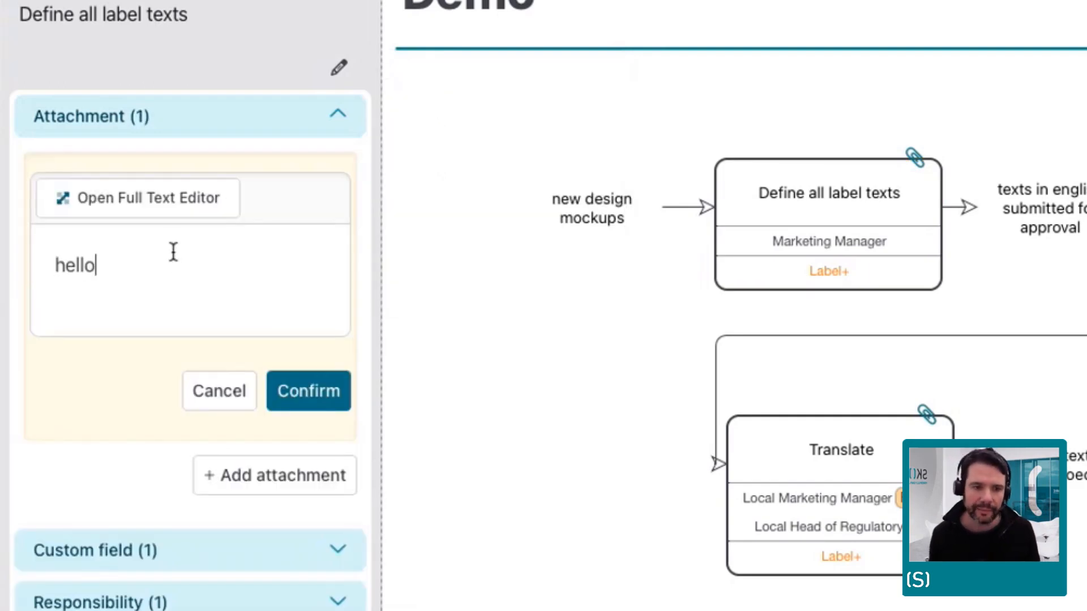
pyautogui.click(310, 385)
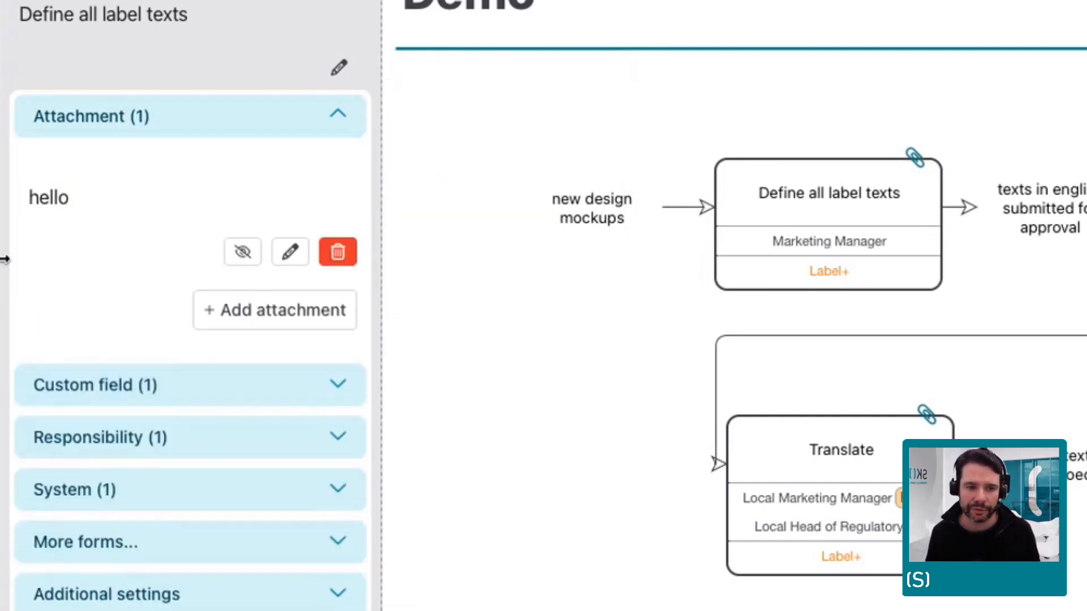
pyautogui.click(327, 259)
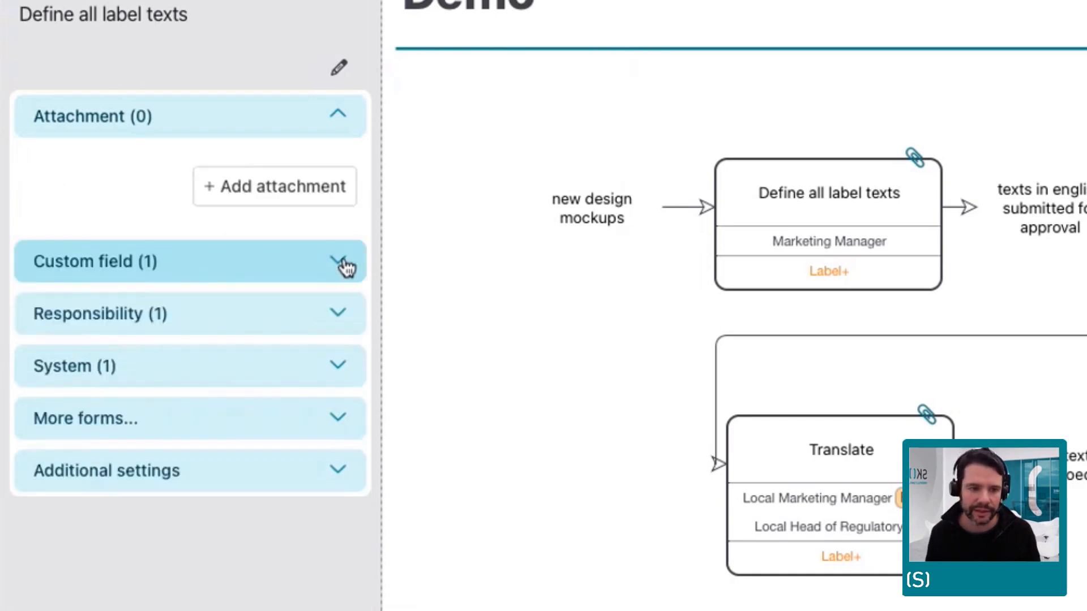
# Step: Start a document attachment on the "Define all label texts" box and select "How to record a drop-in session" in the document picker
pyautogui.click(271, 189)
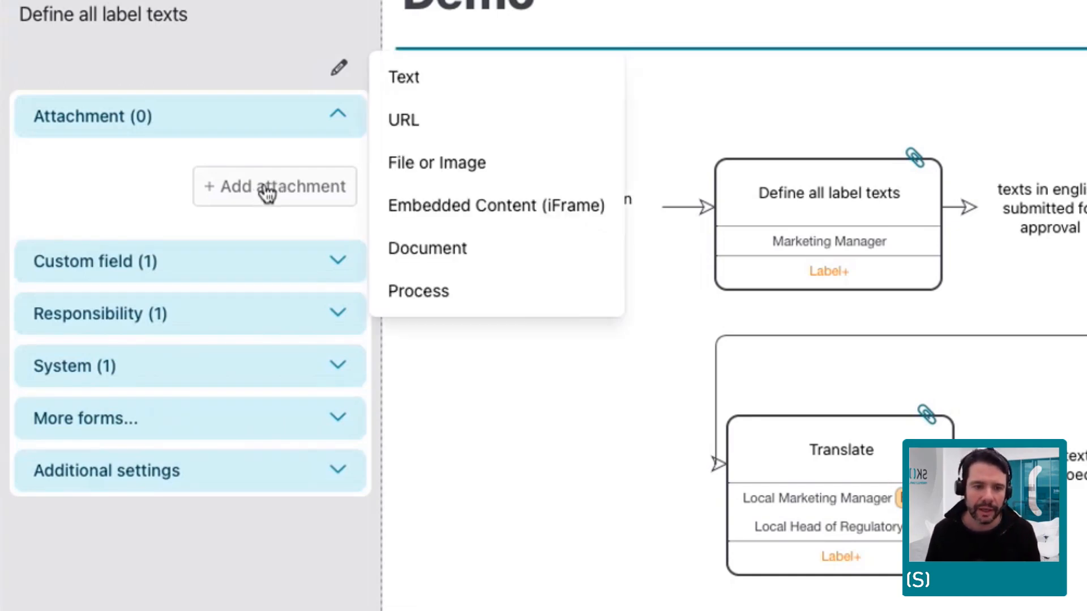
pyautogui.click(490, 253)
pyautogui.click(157, 244)
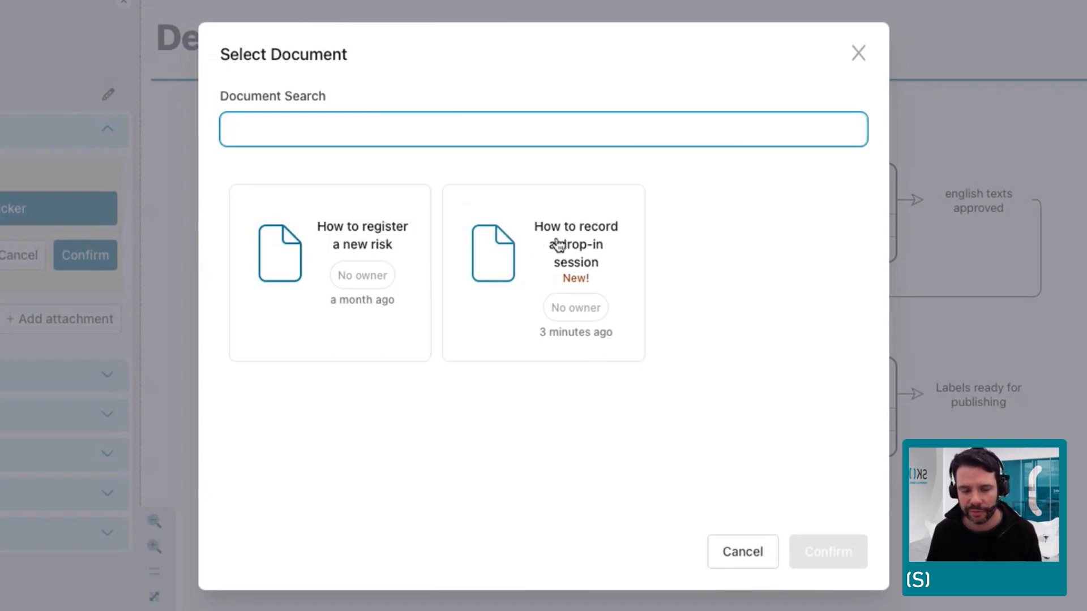
pyautogui.click(578, 250)
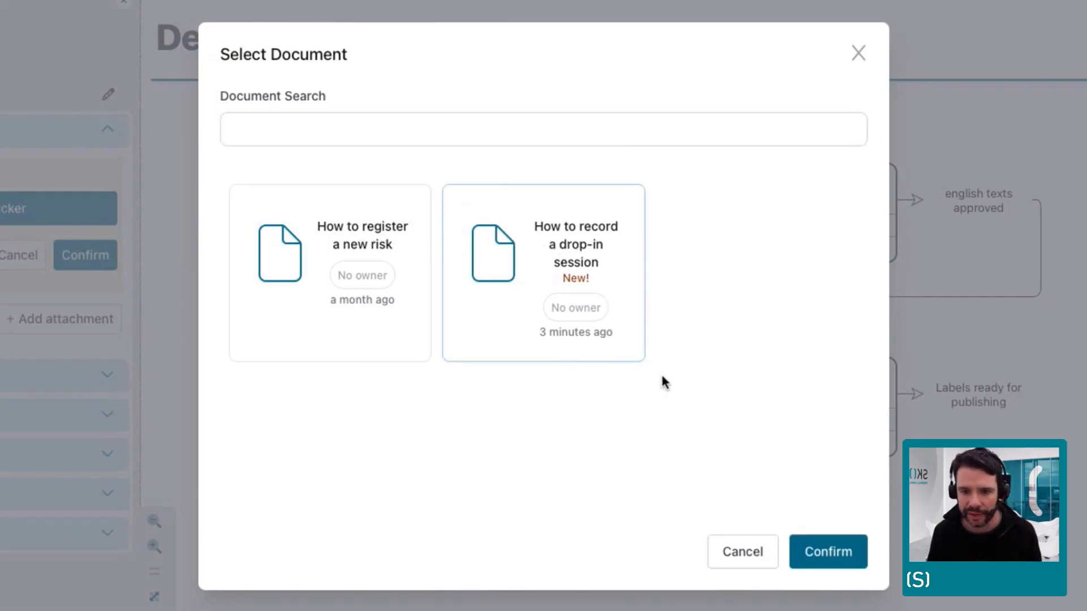
# Step: Search the documents for "How to publish a new knowledge base article", cancel without creating it, and reopen the document picker
pyautogui.click(366, 129)
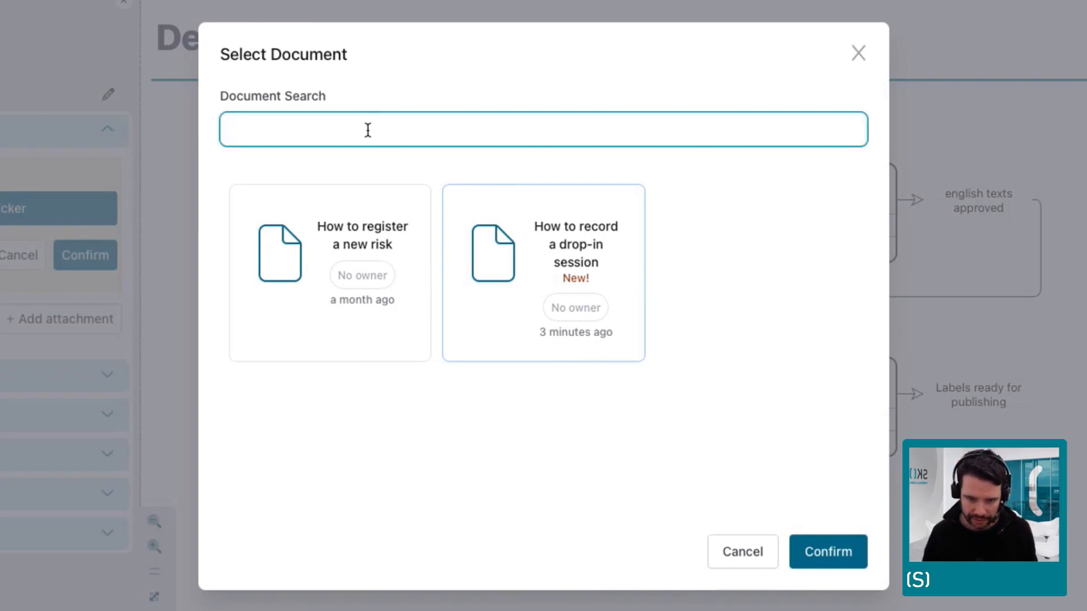
pyautogui.write('How to pub')
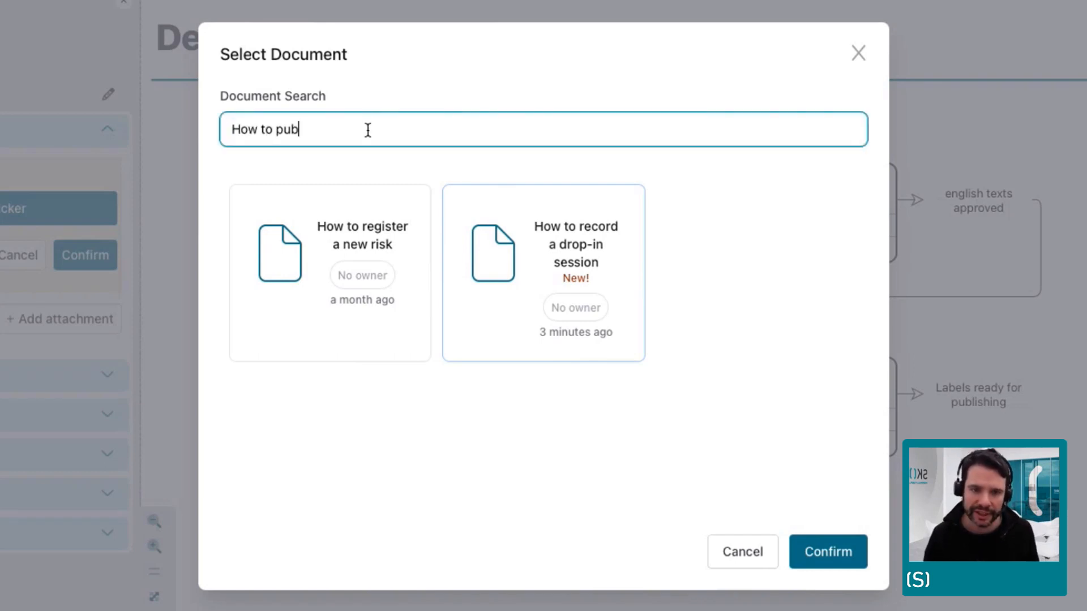
pyautogui.write('lish a n')
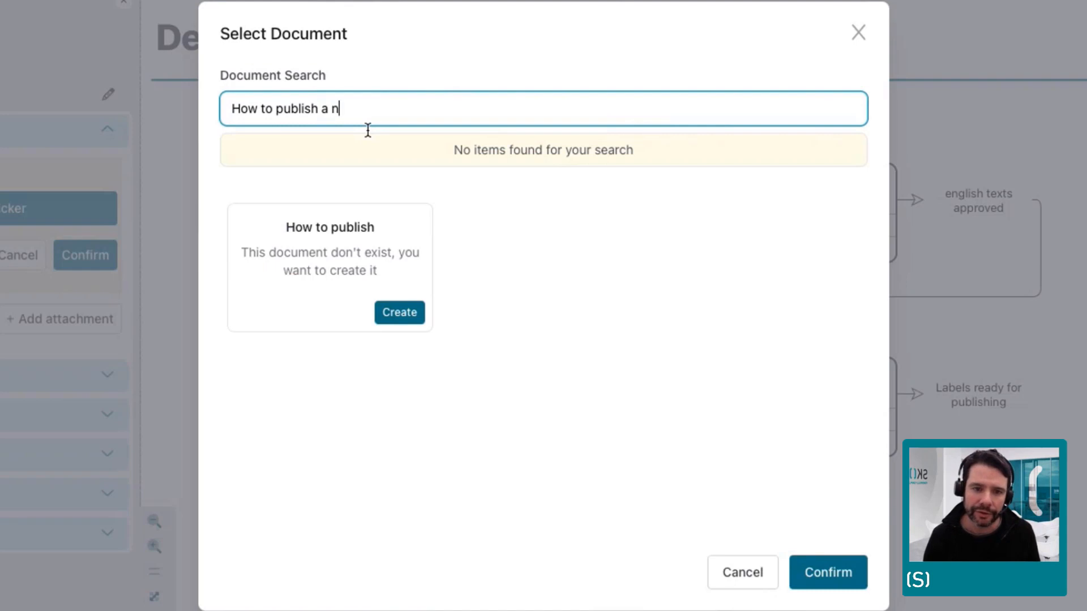
pyautogui.write('ew knowledge base articule')
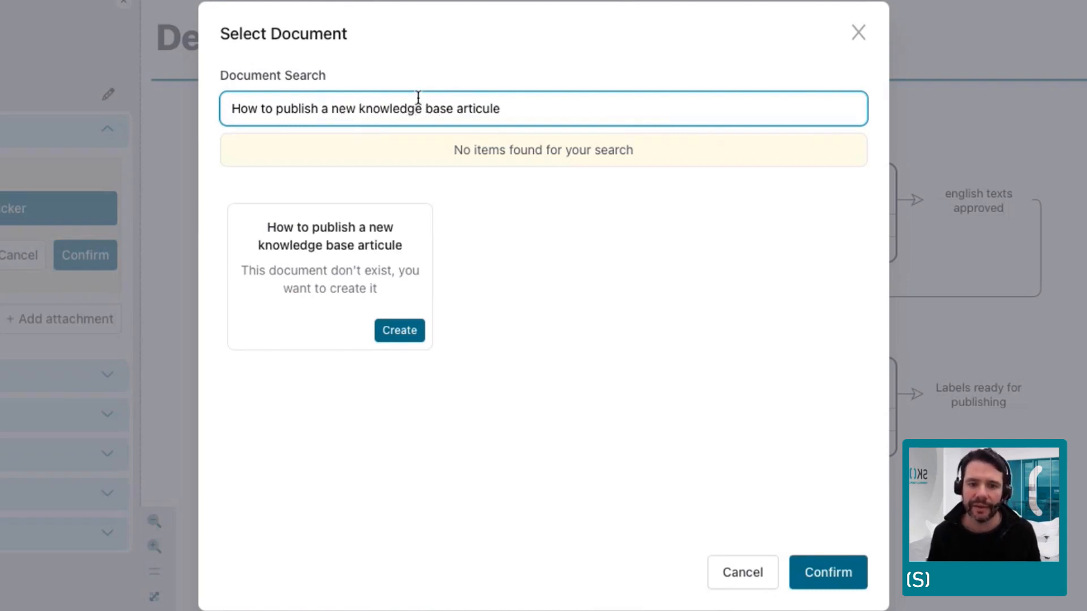
pyautogui.press('BackSpace')
pyautogui.press('BackSpace')
pyautogui.press('BackSpace')
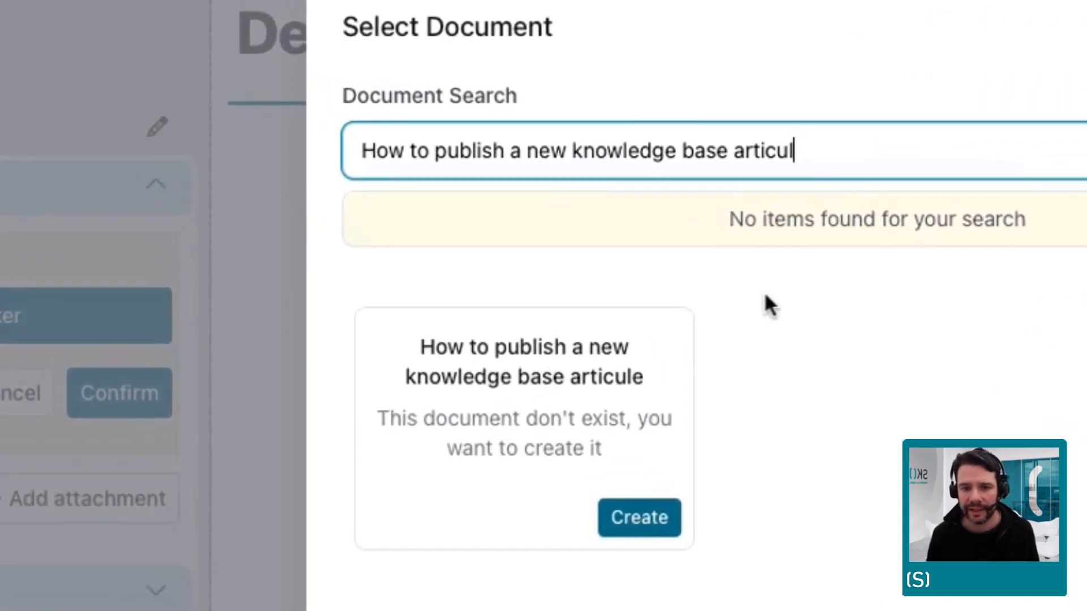
pyautogui.write('le')
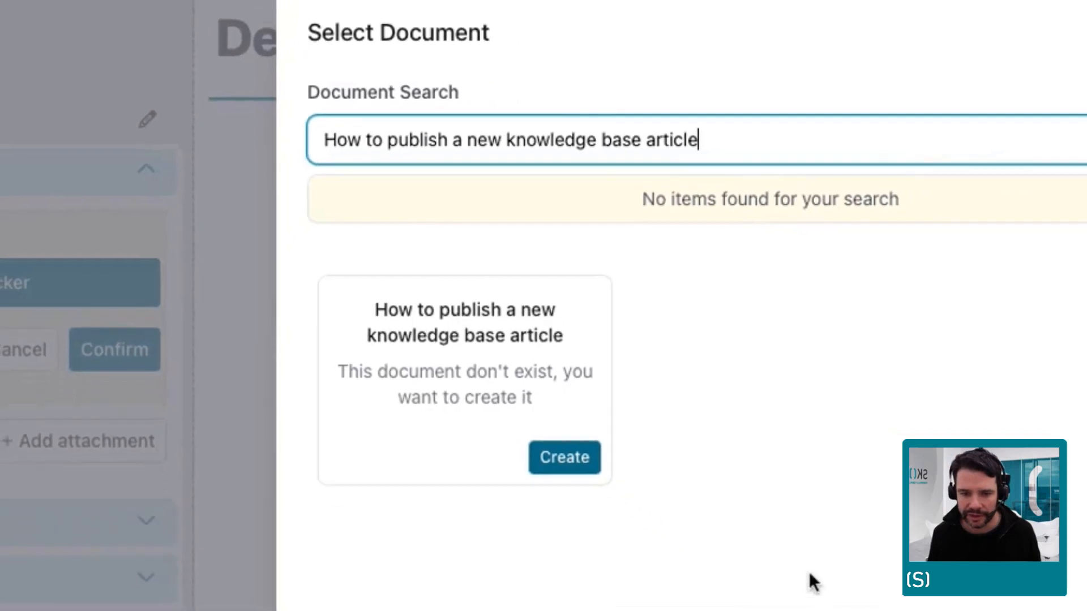
pyautogui.click(738, 544)
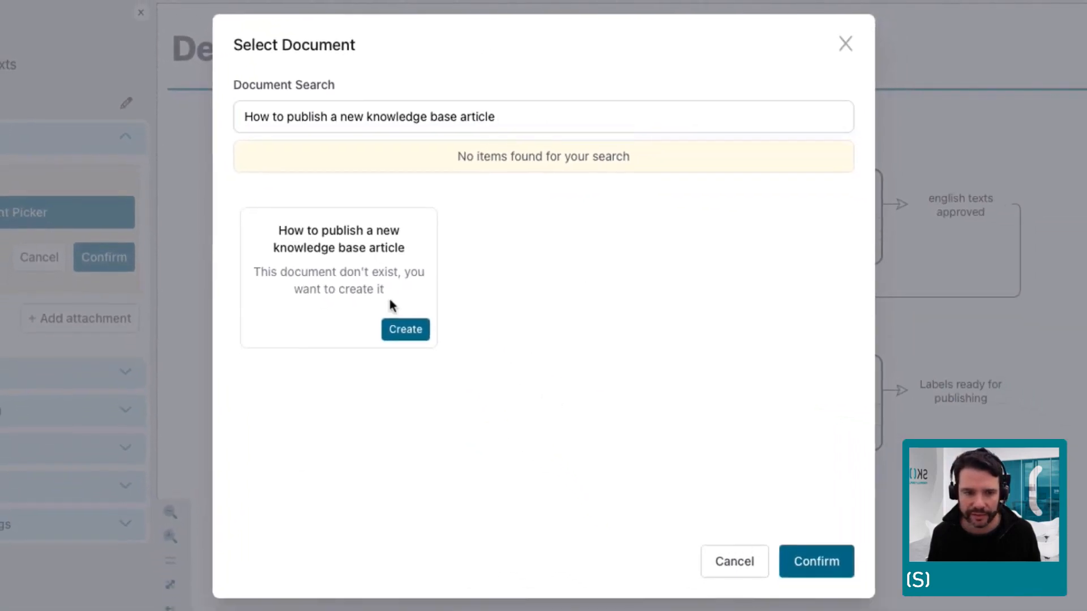
pyautogui.click(741, 569)
pyautogui.click(73, 212)
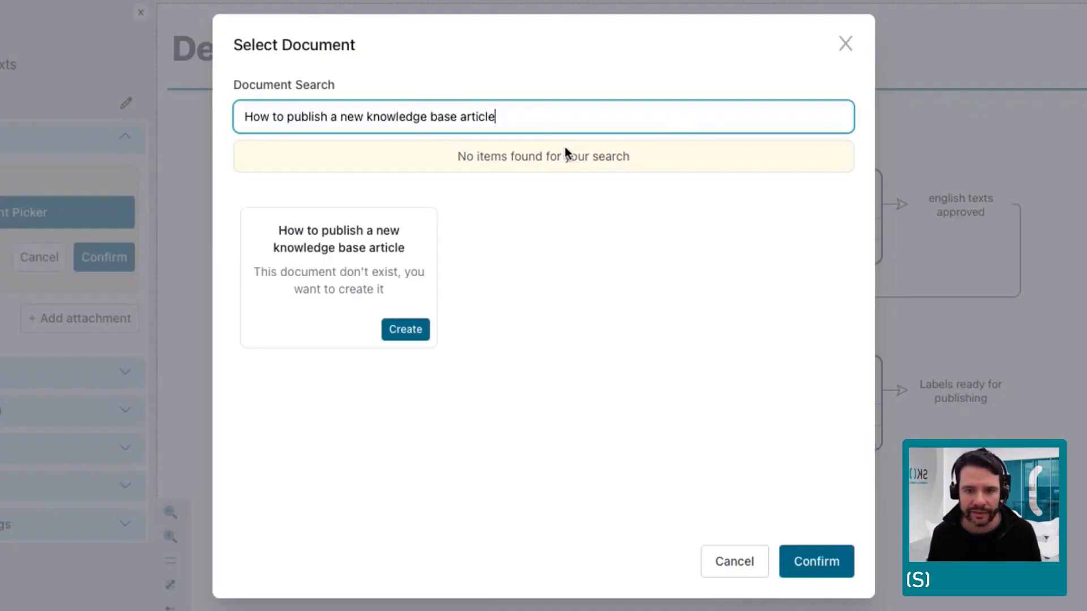
pyautogui.click(593, 265)
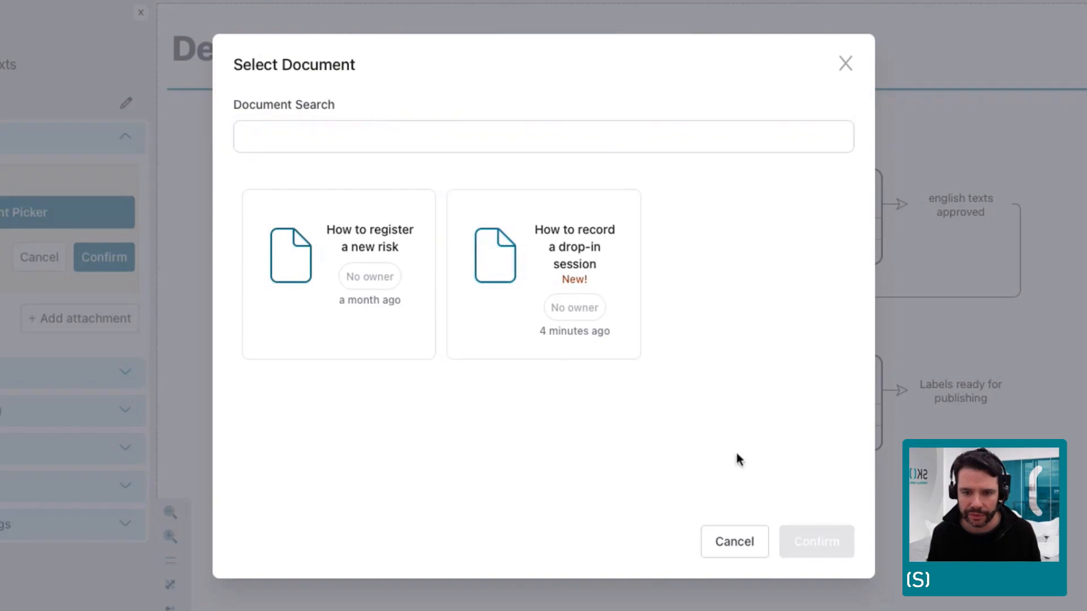
# Step: Attach the "How to record a drop-in session" document to the "Define all label texts" box and save the process
pyautogui.click(583, 245)
pyautogui.click(841, 547)
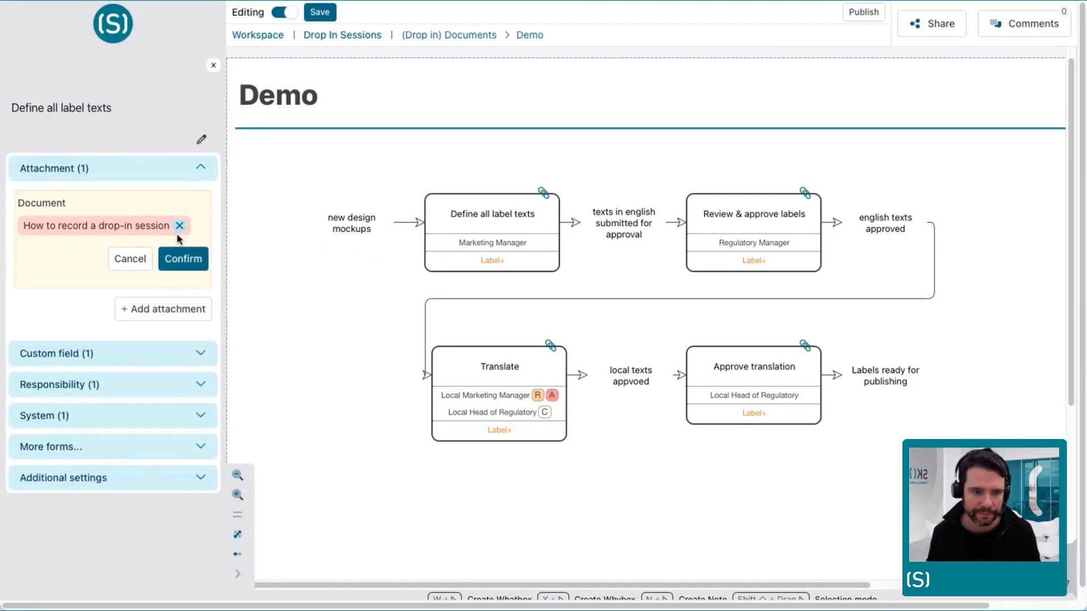
pyautogui.click(184, 259)
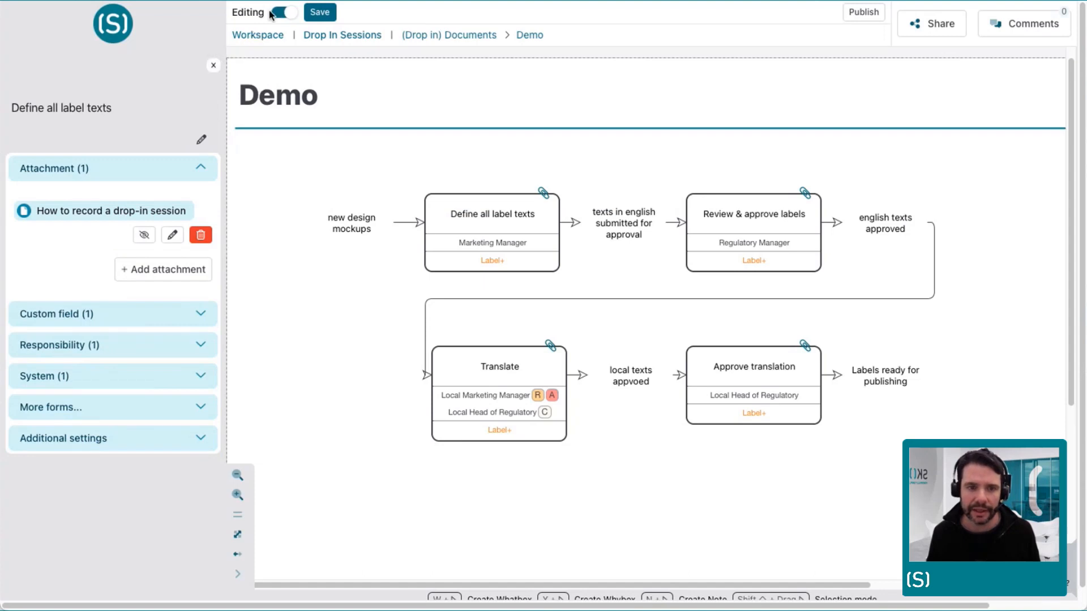
pyautogui.click(320, 12)
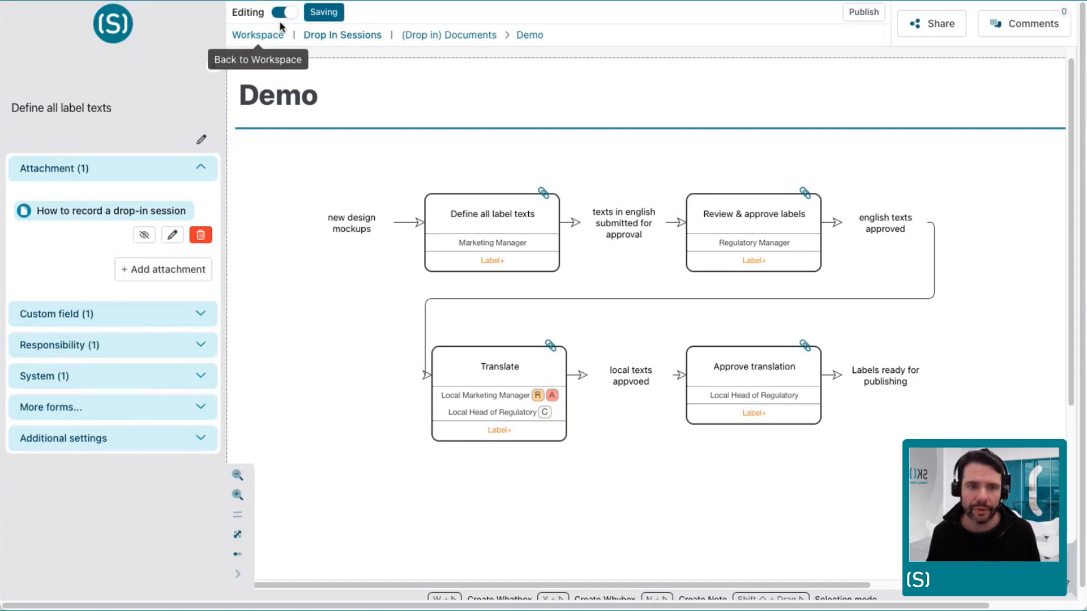
# Step: Preview the content of the attached "How to record a drop-in session" document and close the preview
pyautogui.click(113, 213)
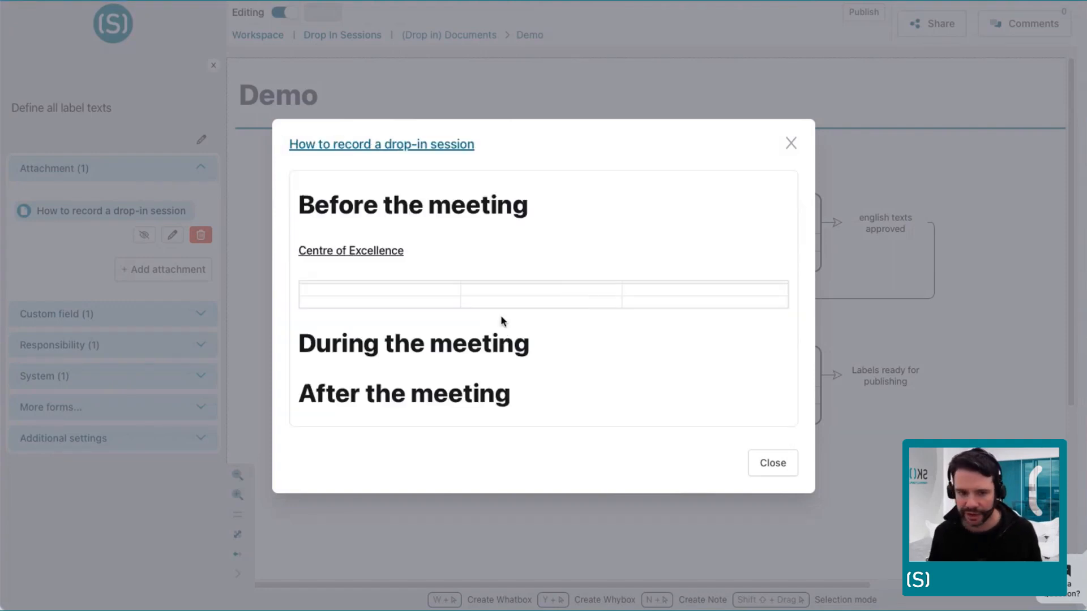
pyautogui.moveTo(325, 208); pyautogui.dragTo(485, 363)
pyautogui.click(492, 381)
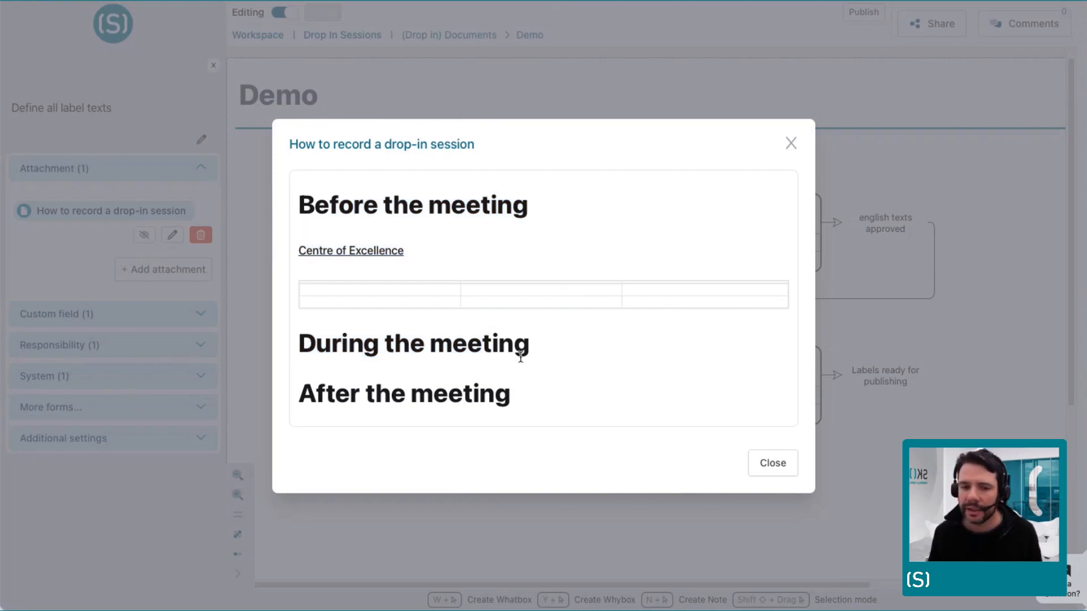
pyautogui.click(789, 147)
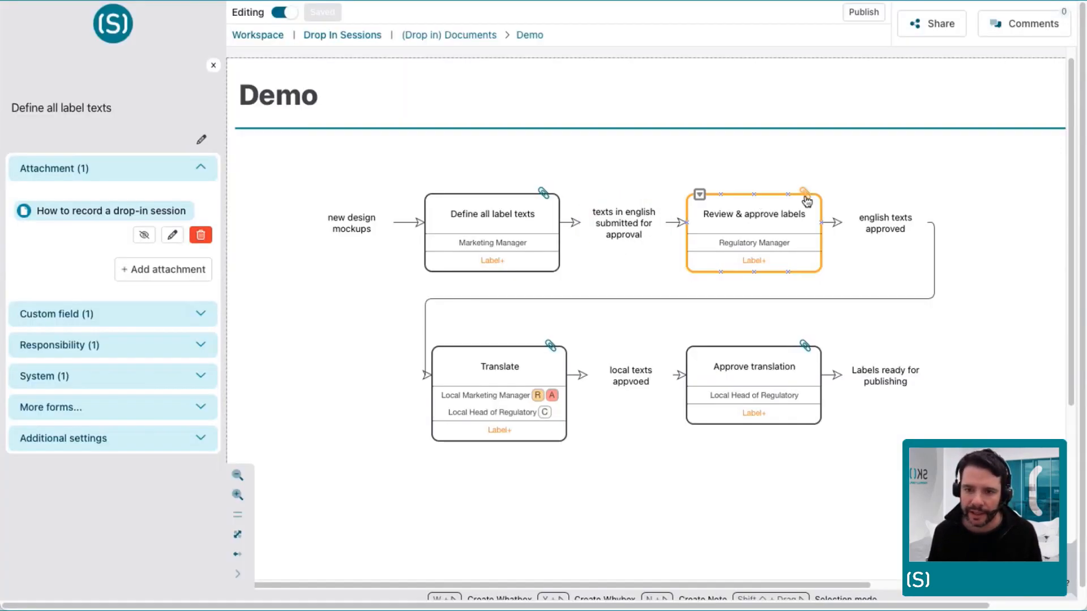
# Step: Replace the existing attachment of the "Review & approve labels" box with the "How to record a drop-in session" document
pyautogui.click(814, 199)
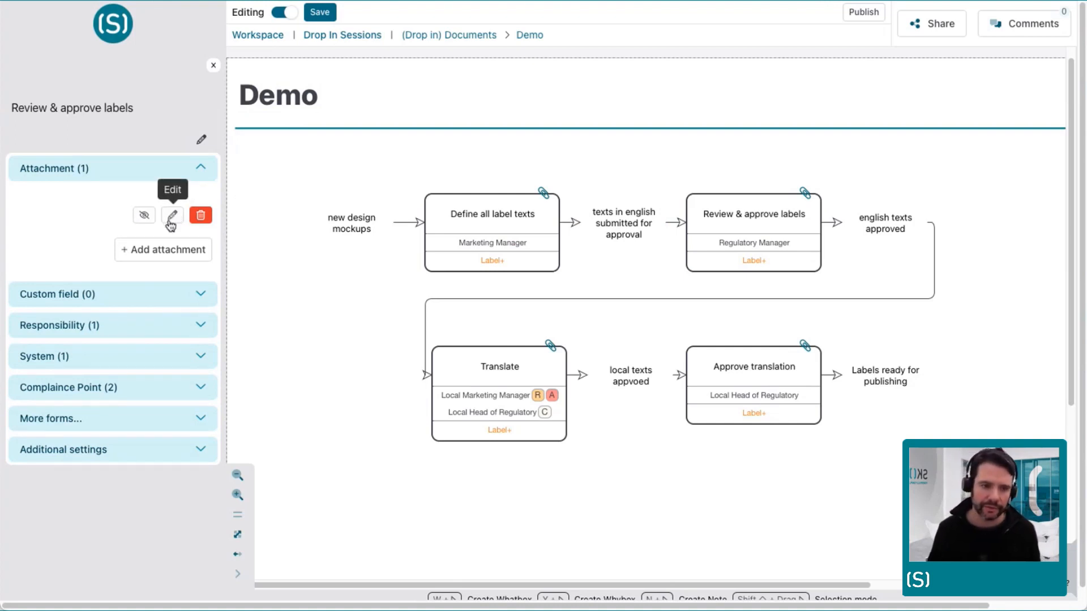
pyautogui.click(182, 210)
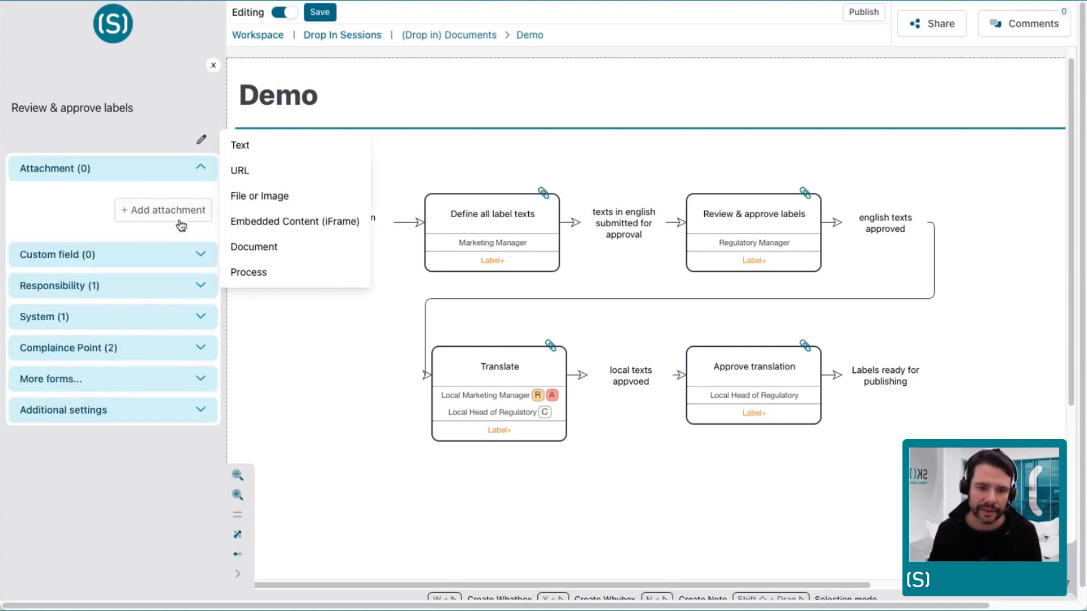
pyautogui.click(303, 254)
pyautogui.click(139, 235)
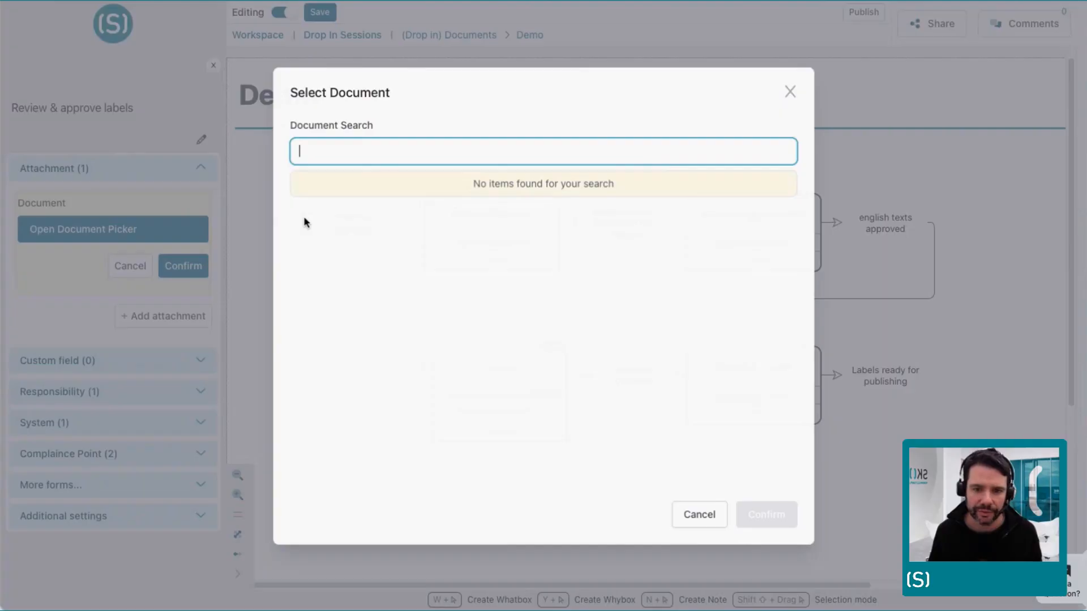
pyautogui.click(538, 272)
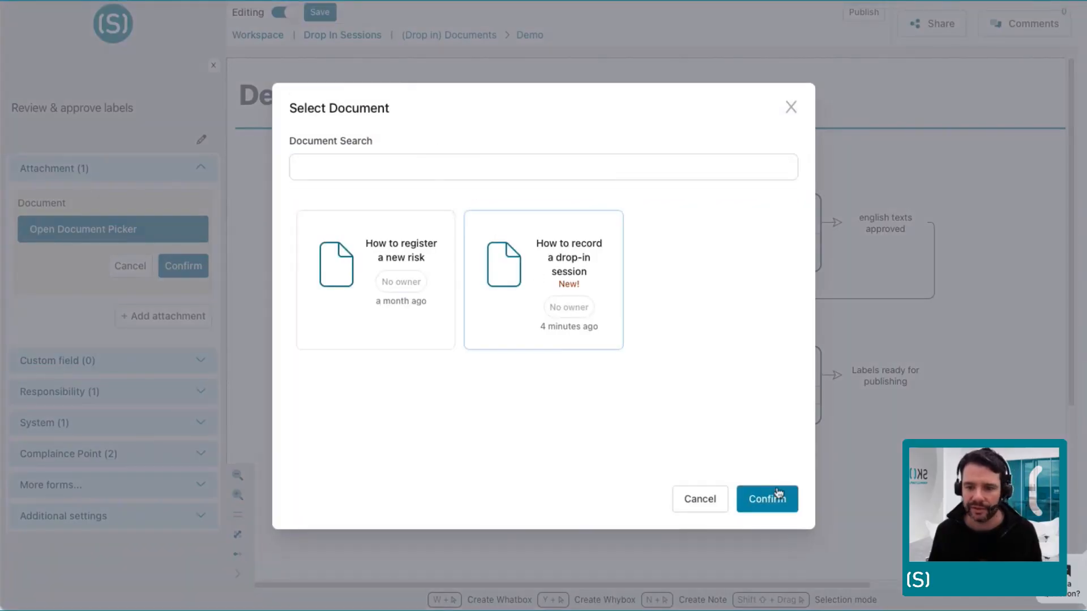
pyautogui.click(767, 499)
pyautogui.click(194, 260)
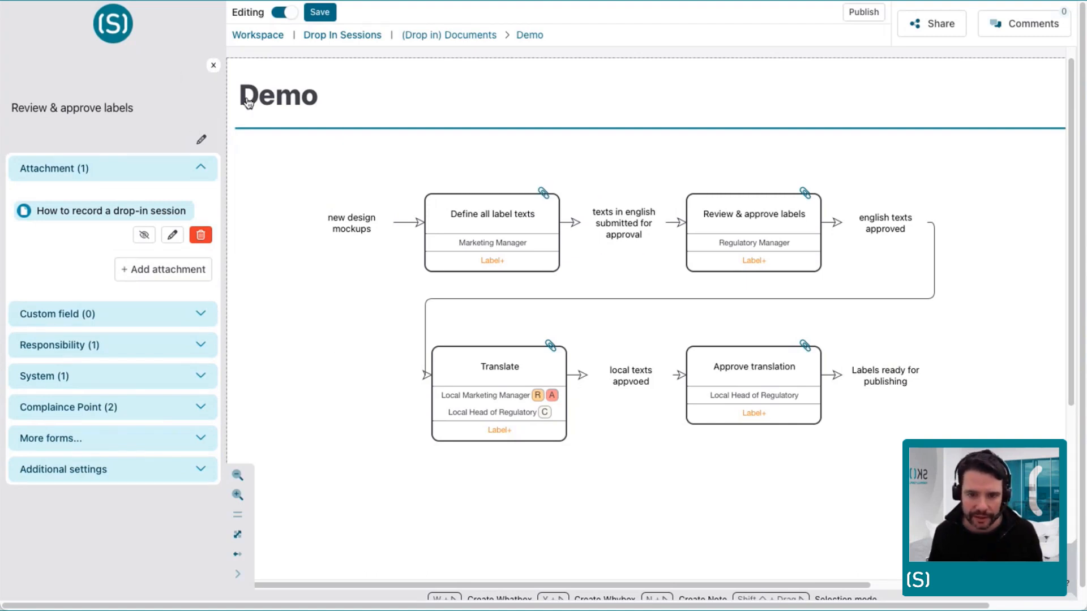
# Step: Make the attached "How to record a drop-in session" document visible on the "Define all label texts" box in the diagram
pyautogui.click(526, 214)
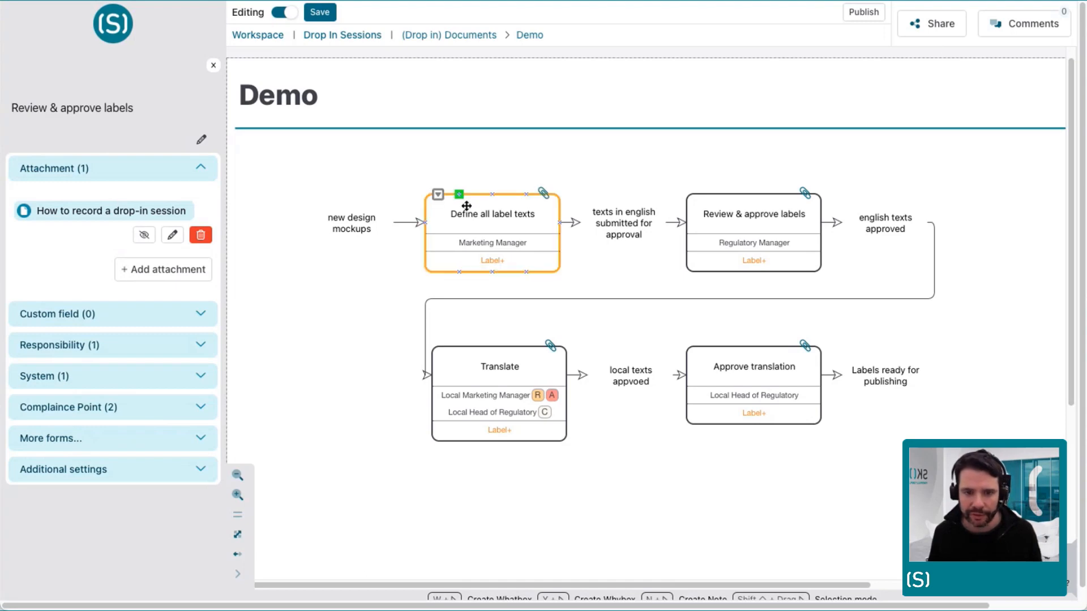
pyautogui.press('Tab')
pyautogui.click(527, 237)
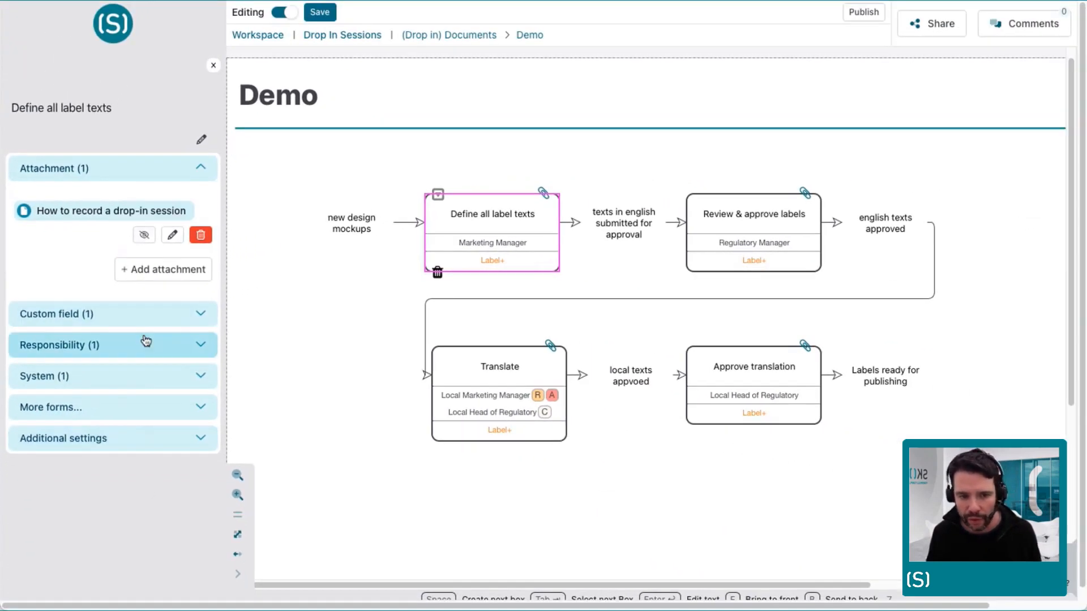
pyautogui.click(144, 237)
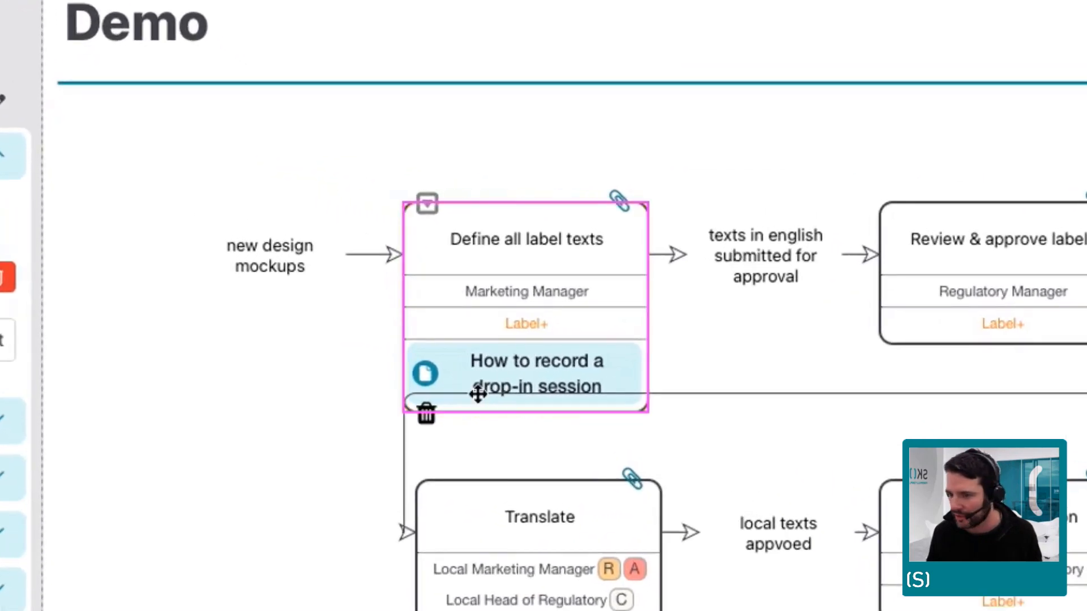
# Step: Move the "Translate" box, the "Approve translation" box and the text between them down, keeping them aligned in one row
pyautogui.moveTo(498, 405); pyautogui.dragTo(491, 462)
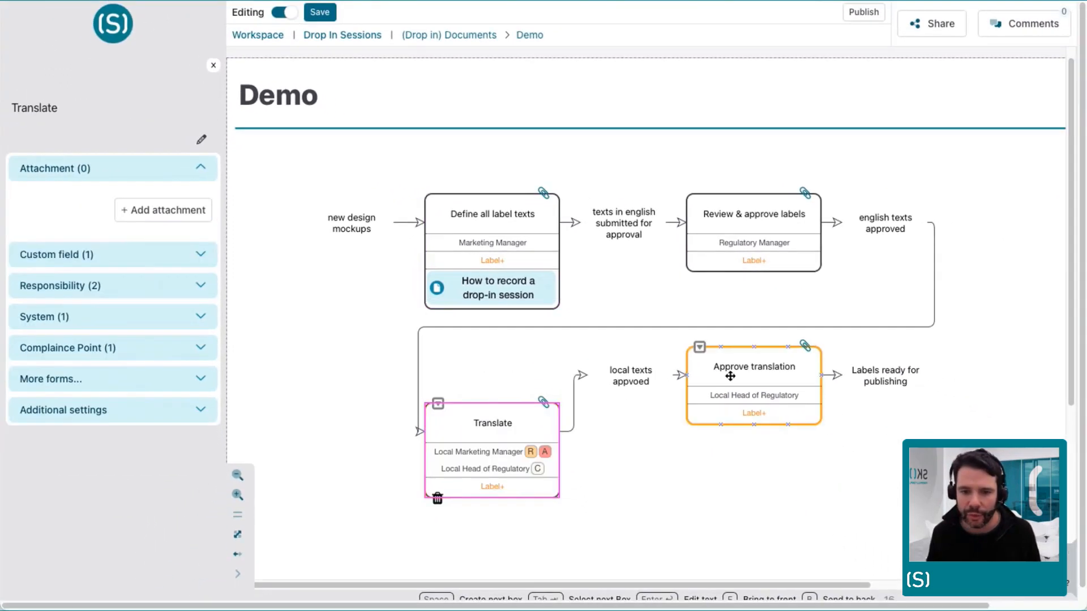
pyautogui.click(765, 386)
pyautogui.moveTo(764, 386); pyautogui.dragTo(765, 442)
pyautogui.moveTo(630, 375); pyautogui.dragTo(625, 429)
pyautogui.click(640, 362)
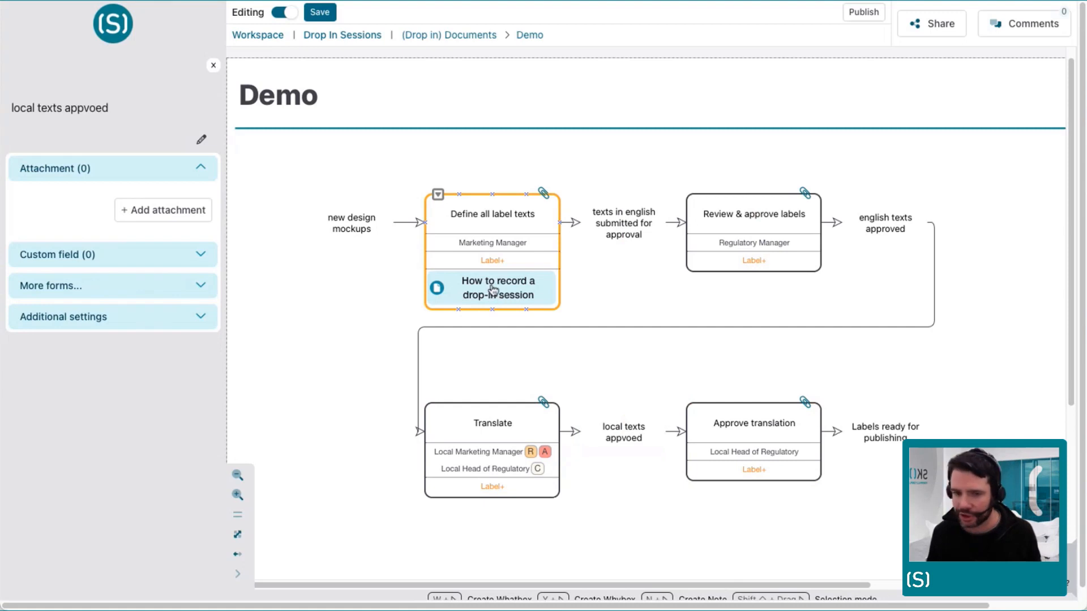
# Step: Save the Demo process, leave editing mode, and preview the document shown on the "Define all label texts" box
pyautogui.click(213, 65)
pyautogui.click(153, 12)
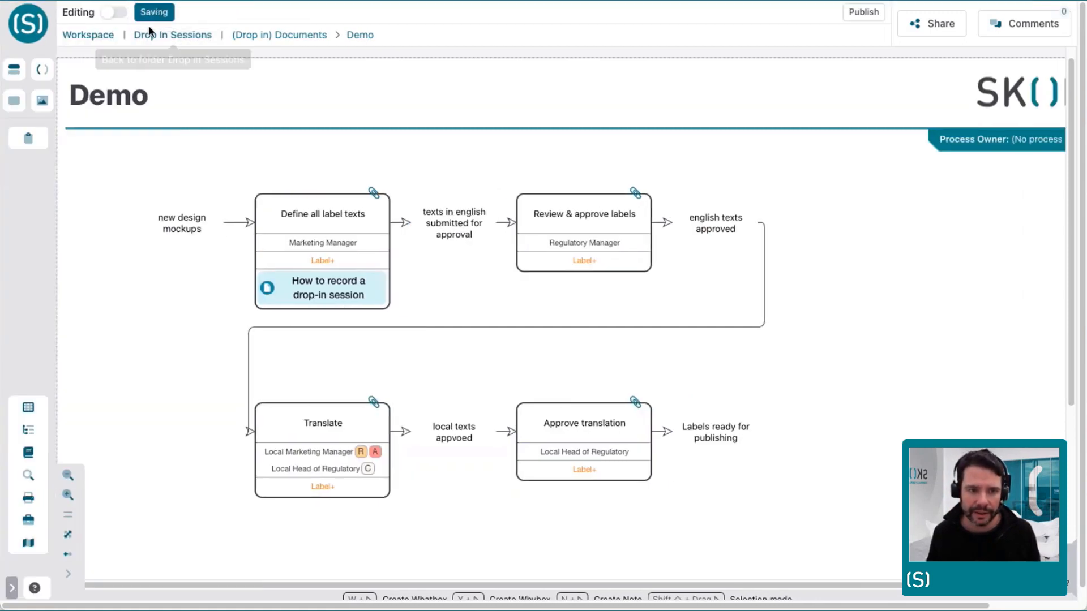
pyautogui.click(338, 292)
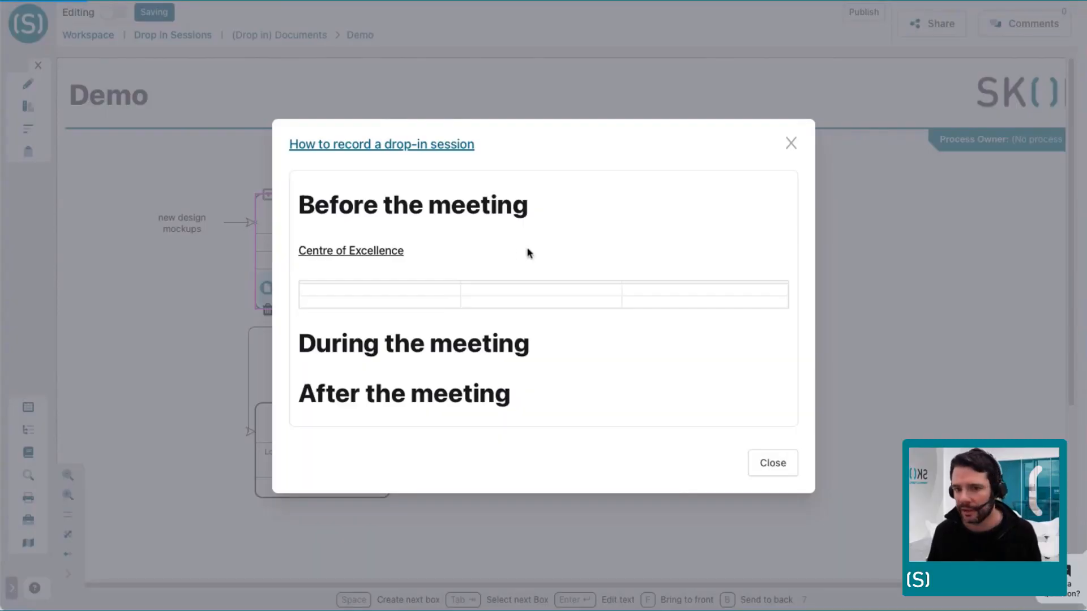
pyautogui.click(791, 145)
# Step: View the attachment and custom field details of the "Define all label texts" box and close them
pyautogui.click(372, 180)
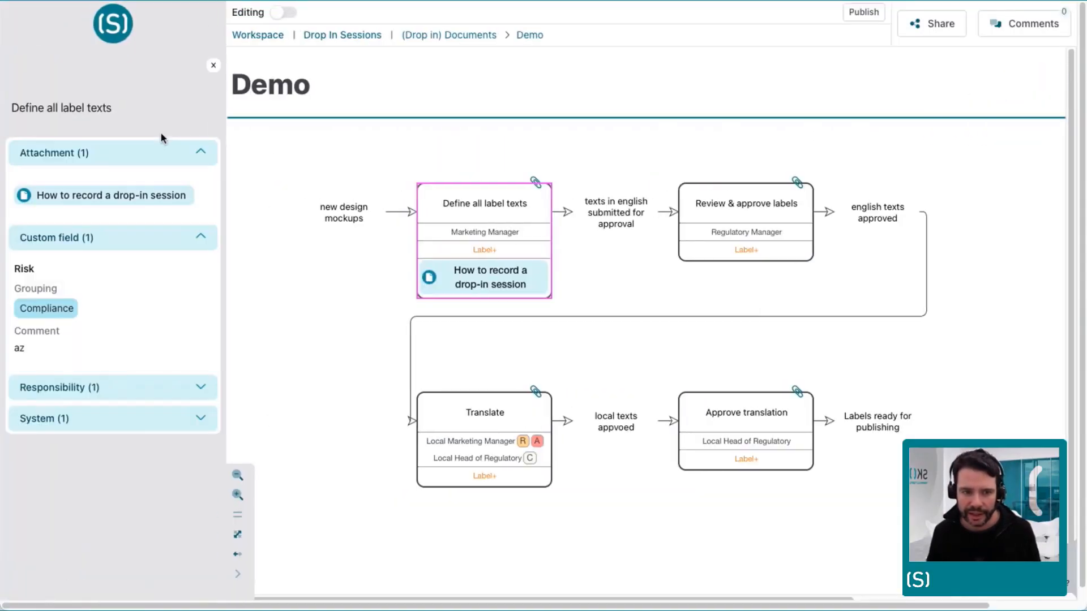
pyautogui.click(213, 65)
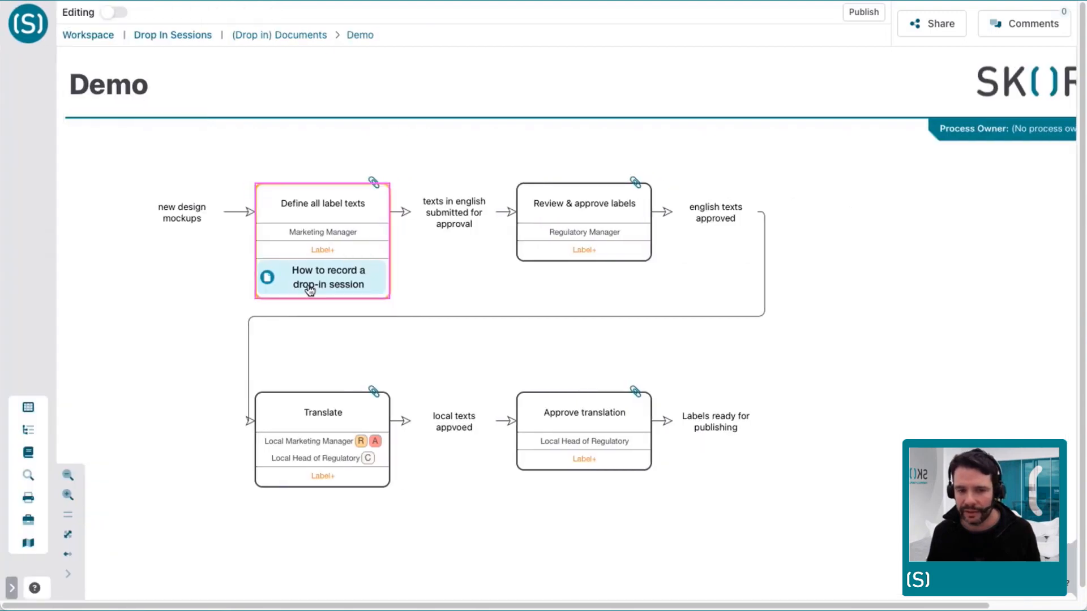
pyautogui.scroll(-1, 321, 291)
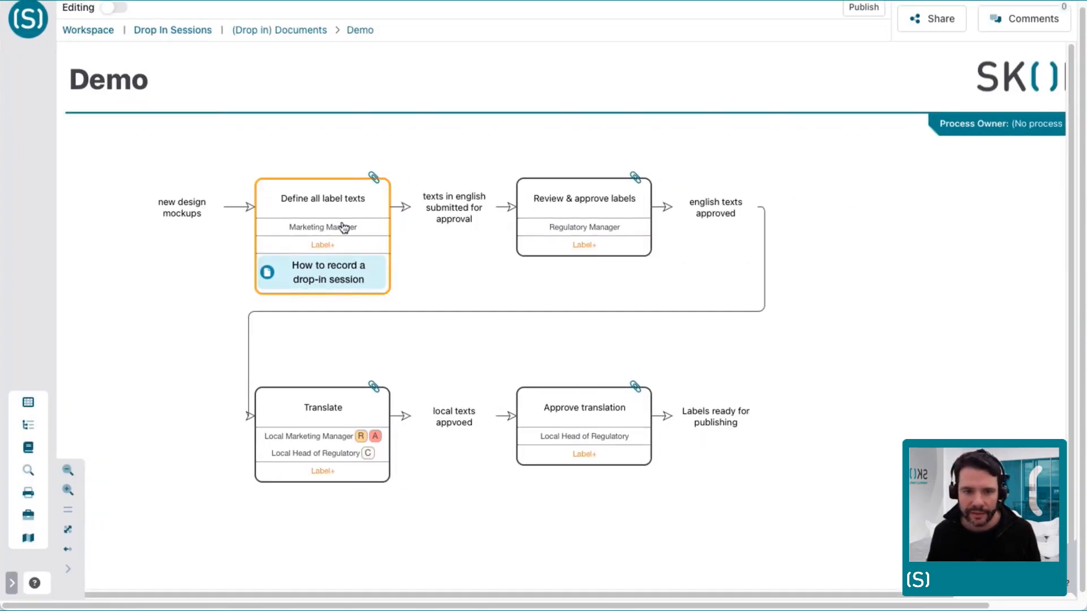
# Step: Try showing the Risk custom field on the "Define all label texts" box, hide it again, and leave editing mode
pyautogui.click(378, 177)
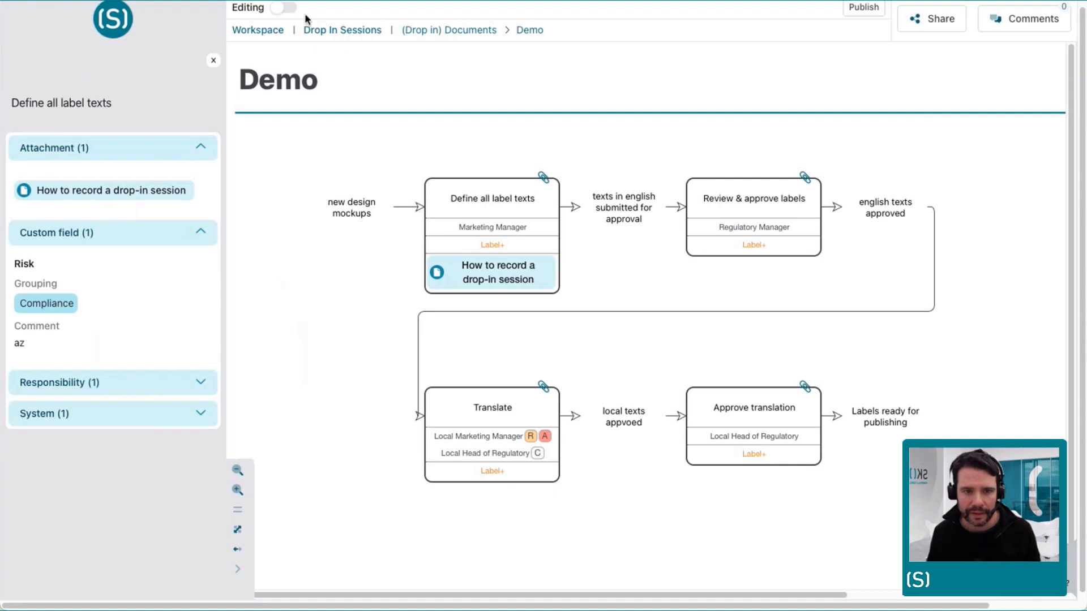
pyautogui.click(283, 7)
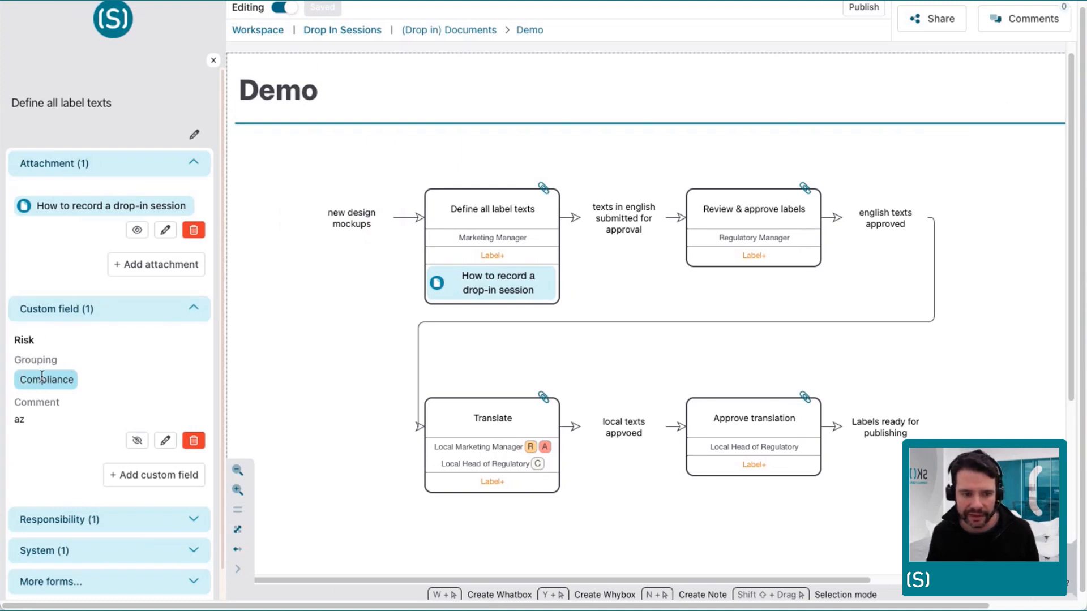
pyautogui.click(136, 441)
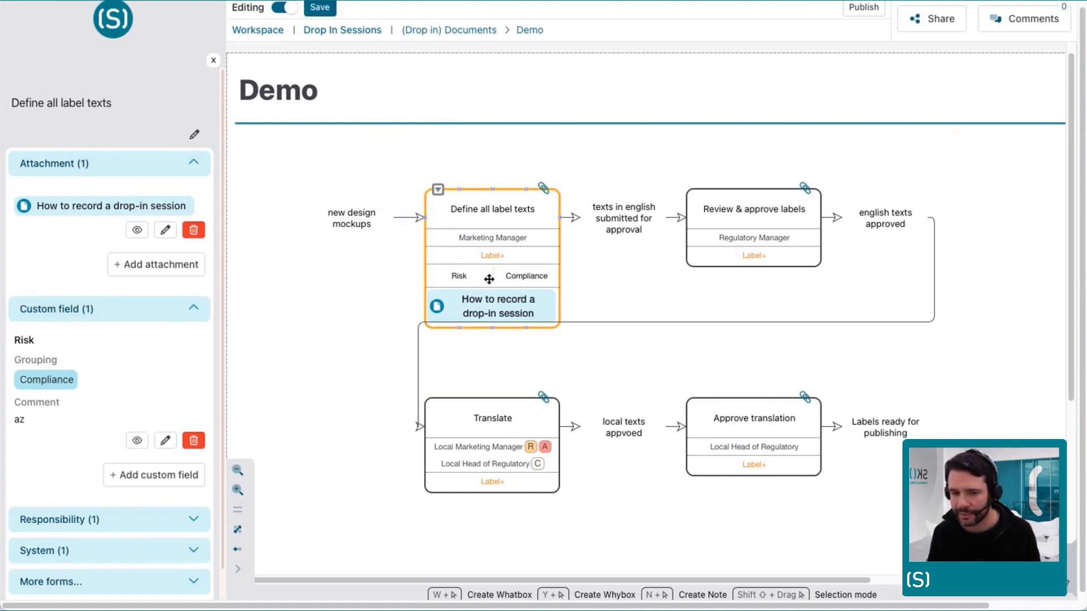
pyautogui.click(136, 441)
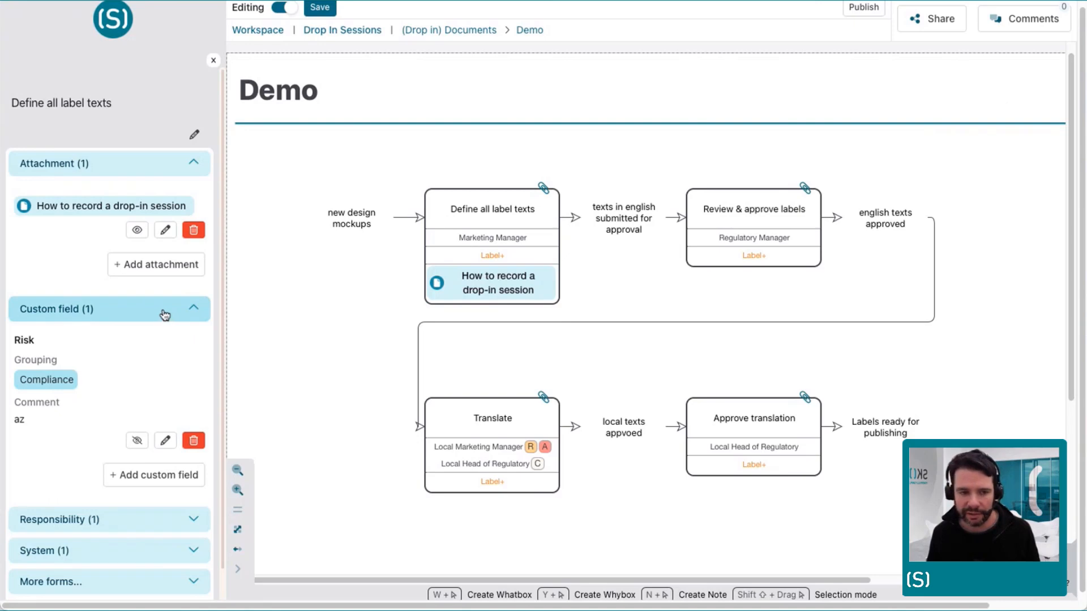
pyautogui.click(213, 60)
pyautogui.click(114, 7)
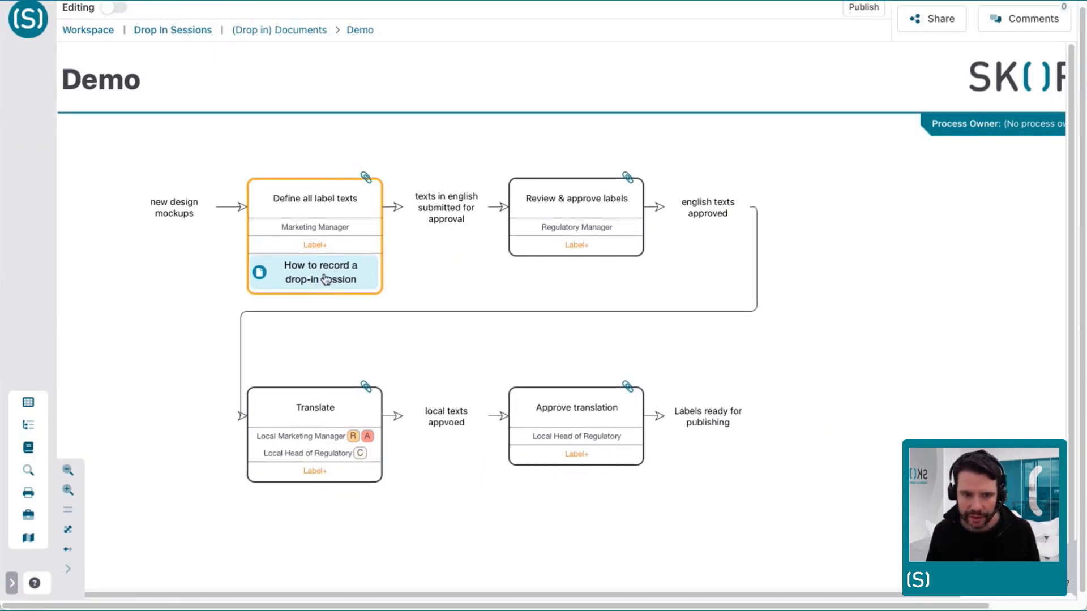
# Step: Open the full "How to record a drop-in session" document from the box's preview and examine its title and related content
pyautogui.click(329, 283)
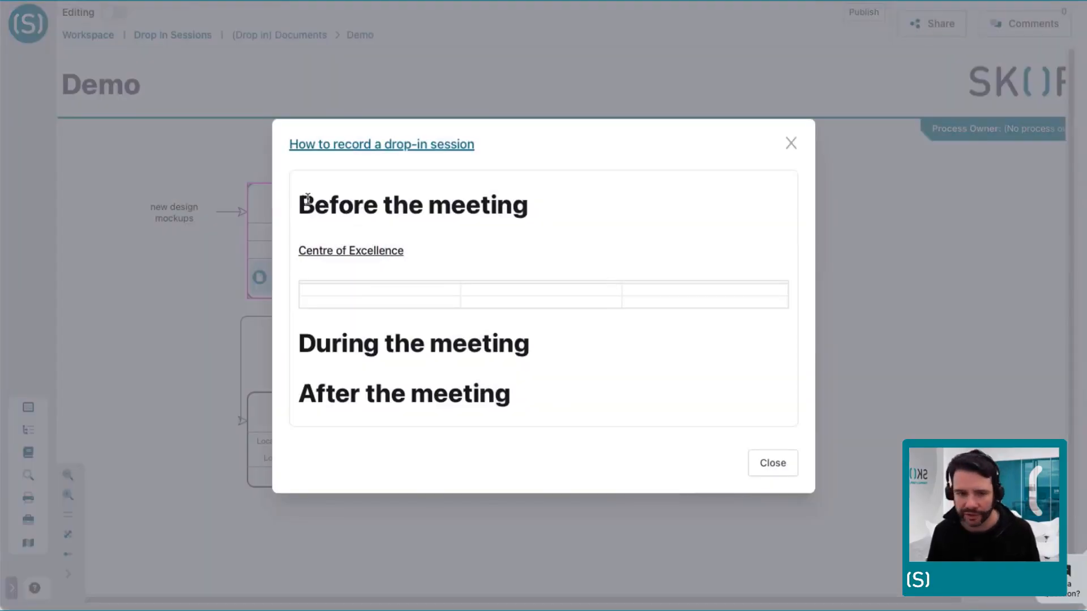
pyautogui.click(363, 146)
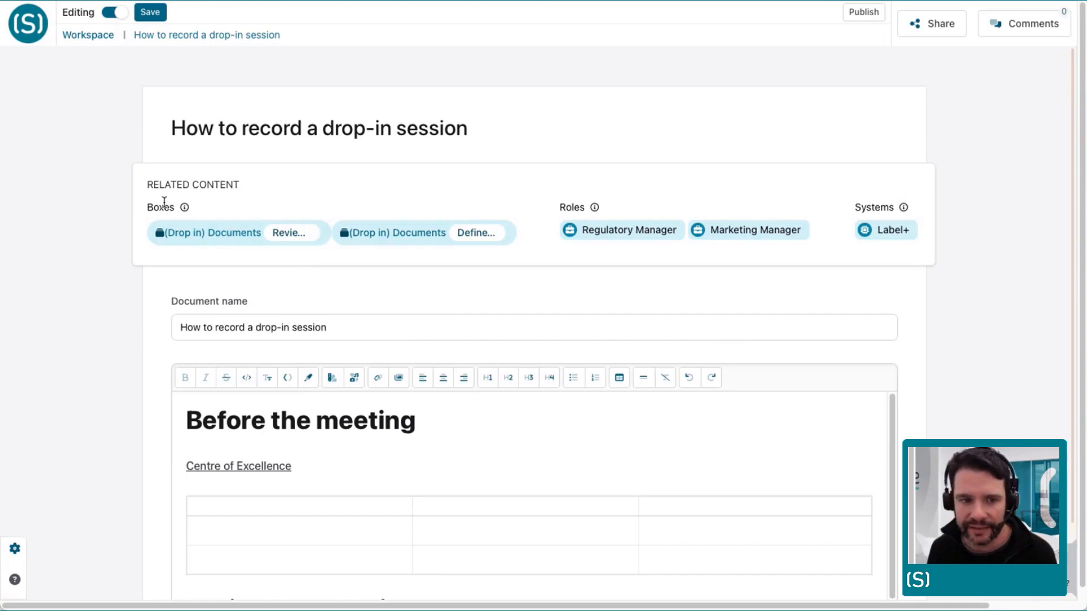
pyautogui.moveTo(167, 129); pyautogui.dragTo(466, 129)
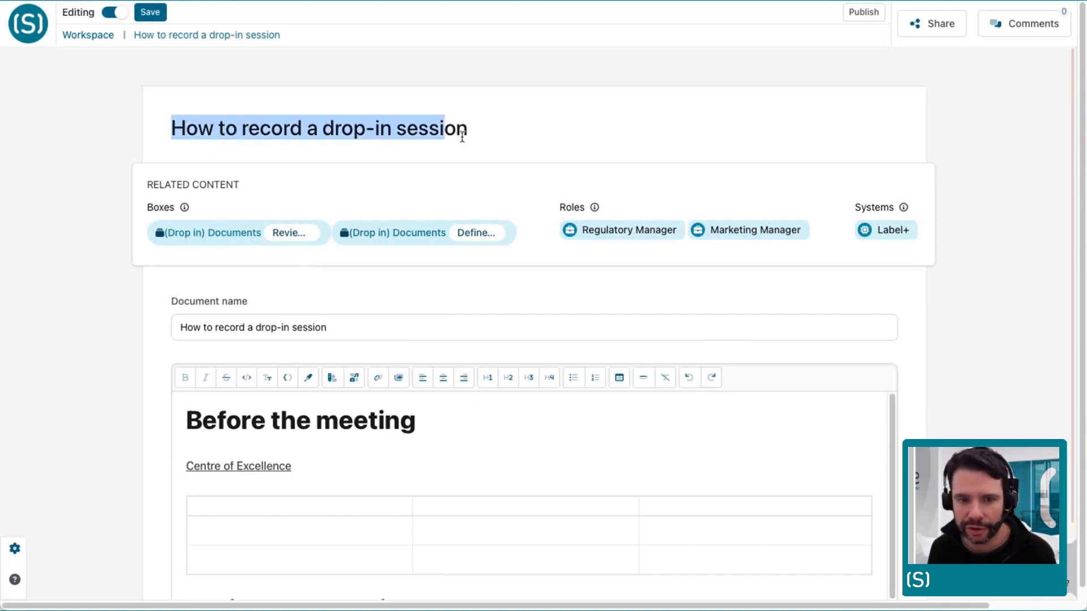
pyautogui.click(473, 136)
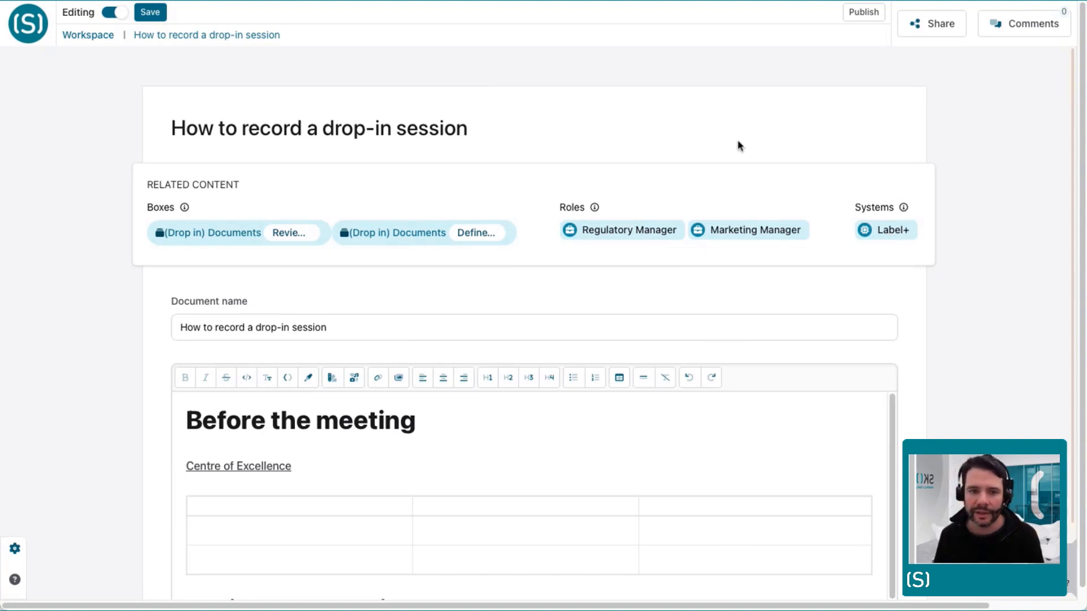
pyautogui.moveTo(165, 130); pyautogui.dragTo(554, 114)
pyautogui.click(543, 122)
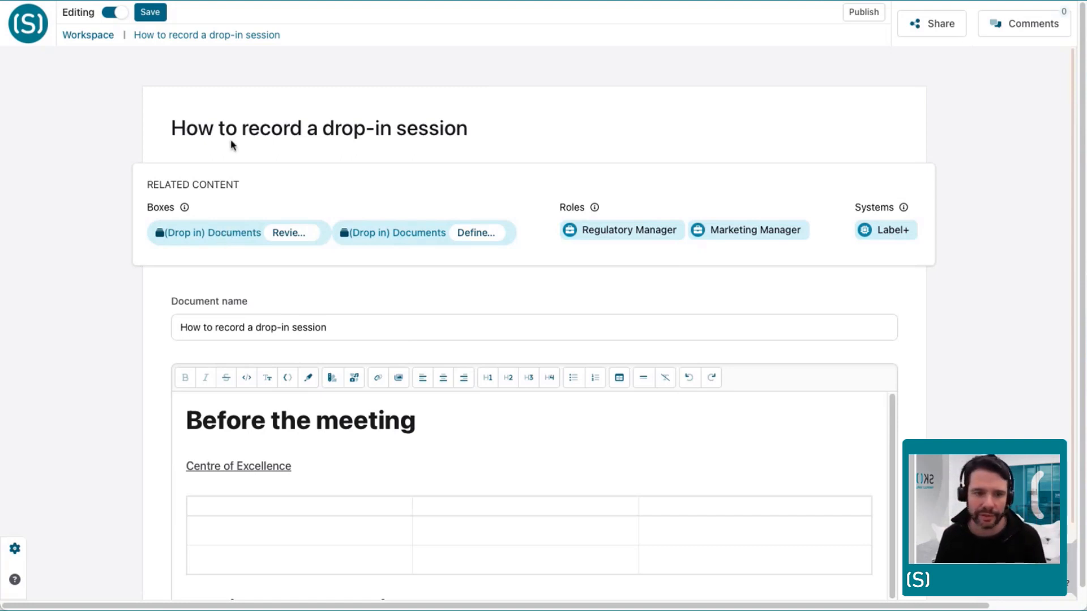
# Step: Follow the document's related box to the "(Drop in) Documents" process and view its Drop In Sessions folder
pyautogui.click(250, 237)
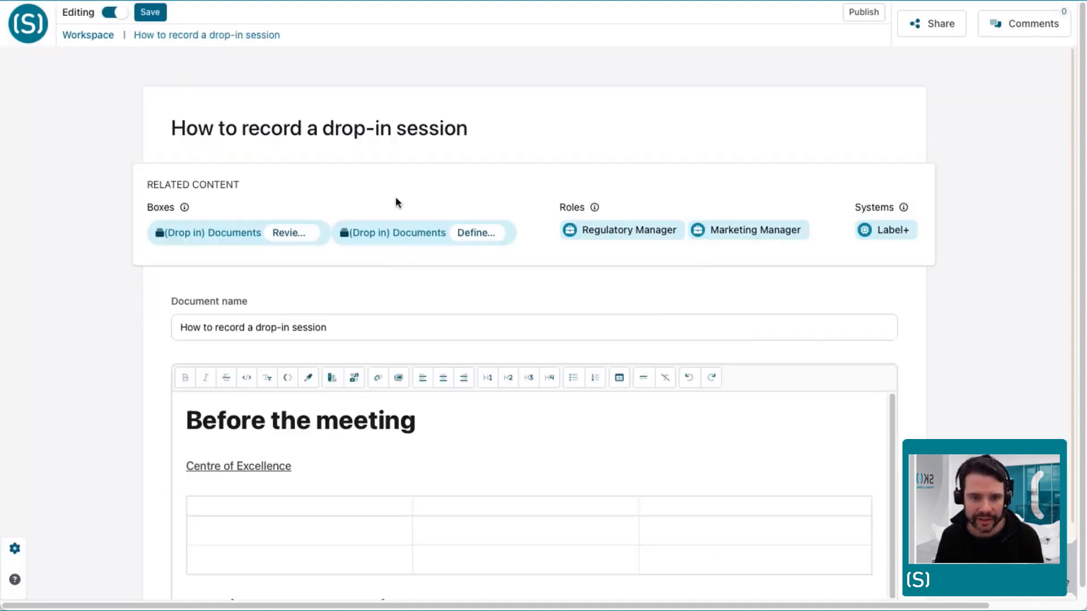
pyautogui.click(247, 241)
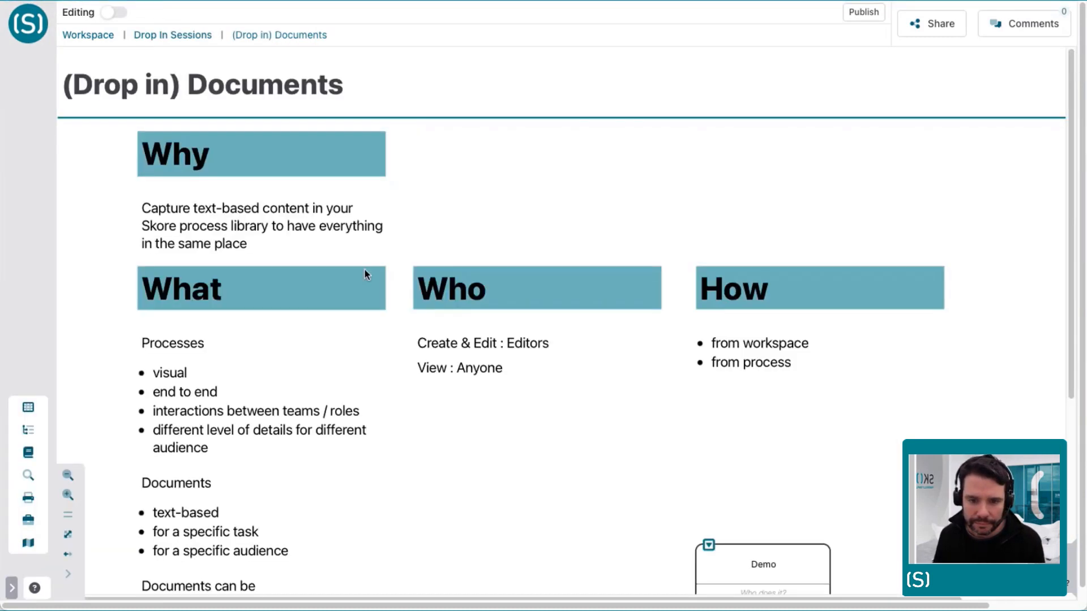
pyautogui.scroll(-4, 366, 266)
pyautogui.scroll(4, 365, 270)
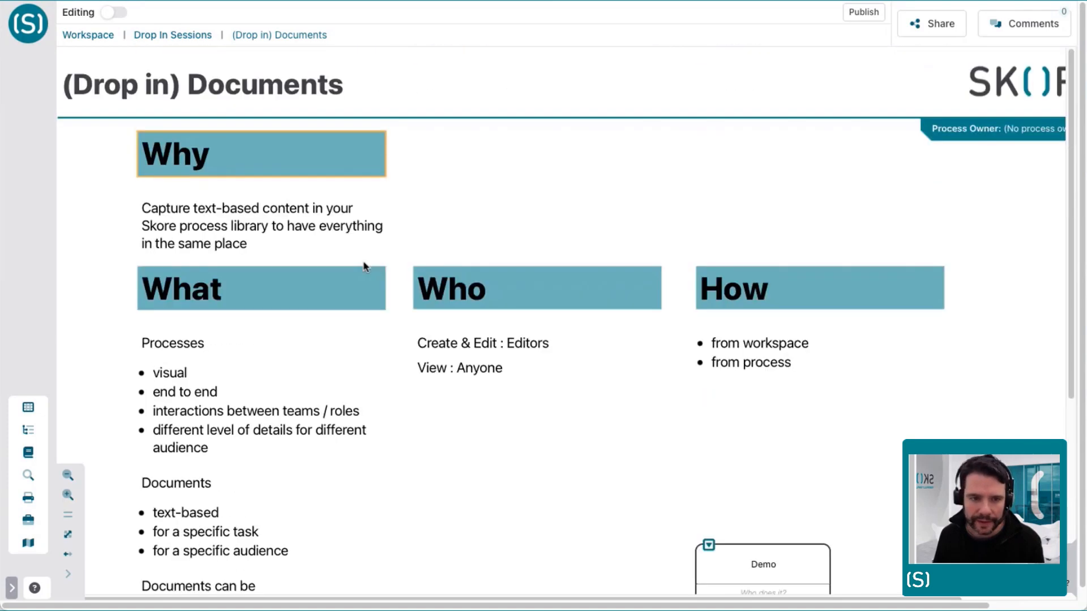
pyautogui.click(184, 36)
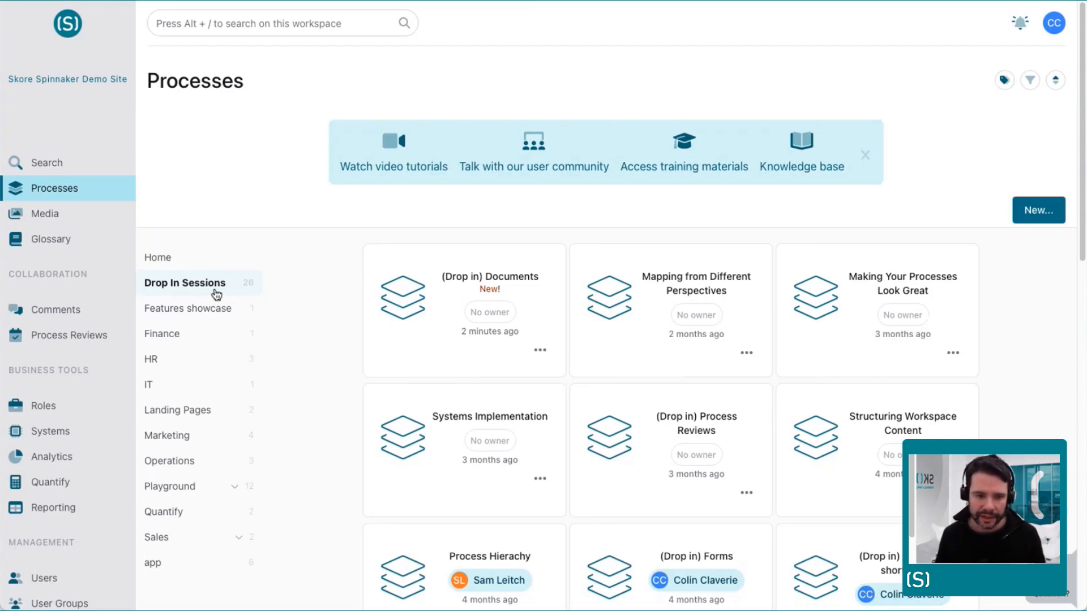
pyautogui.click(215, 293)
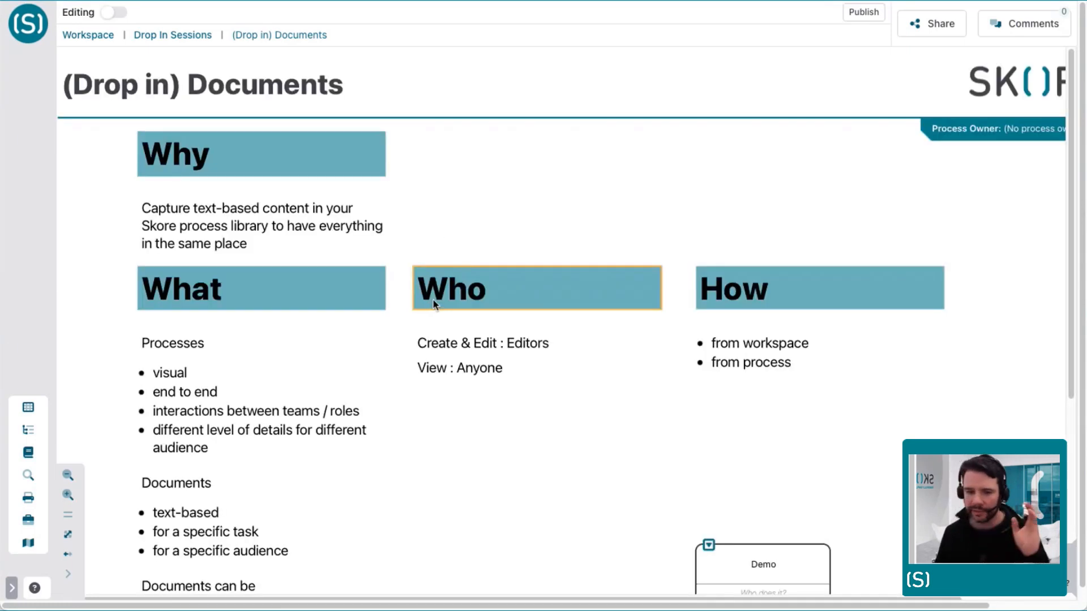
# Step: Read the What section of the "(Drop in) Documents" process, from processes through to the uses of documents
pyautogui.scroll(-1, 498, 354)
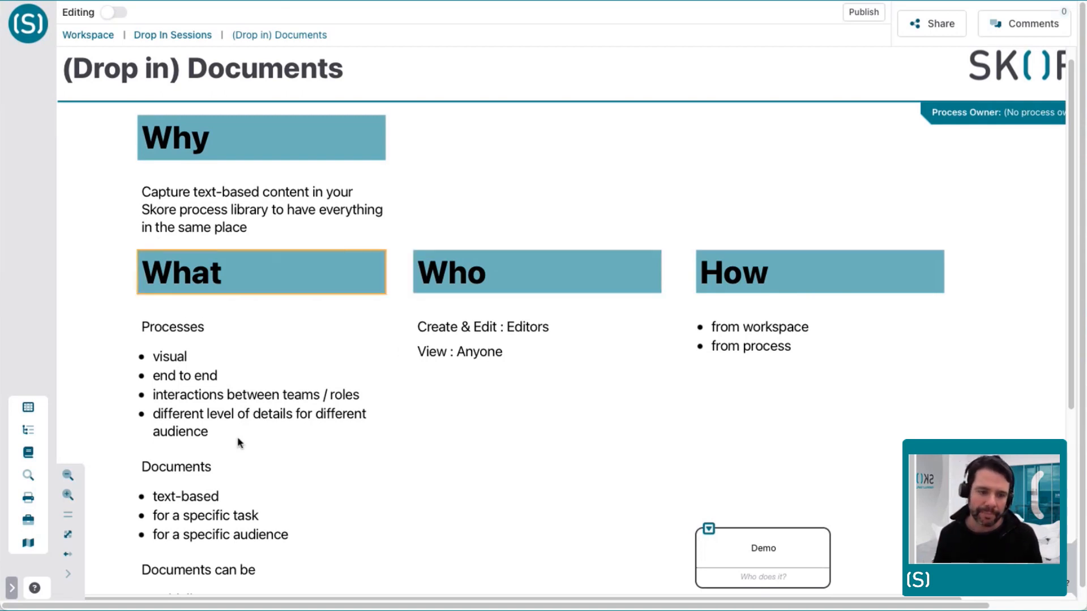
pyautogui.scroll(-1, 238, 439)
pyautogui.scroll(-1, 244, 443)
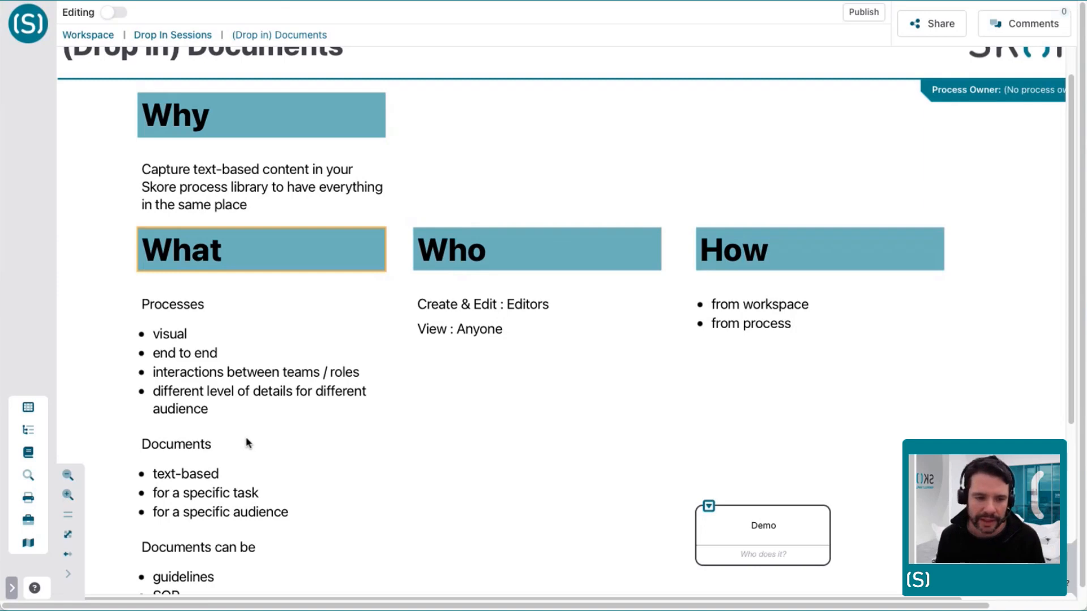
pyautogui.scroll(-1, 283, 469)
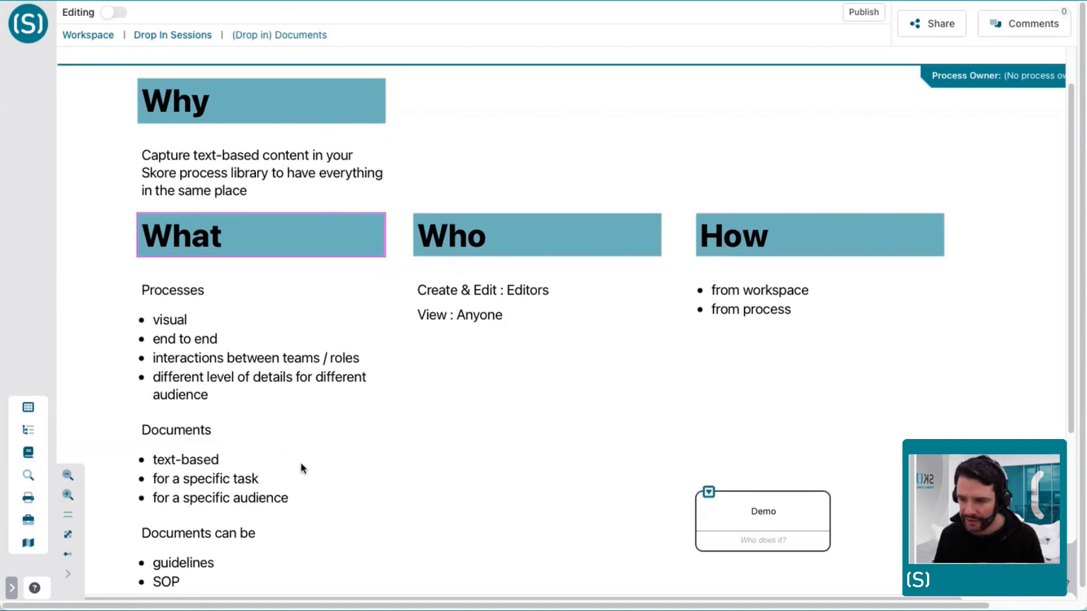
pyautogui.scroll(-3, 298, 459)
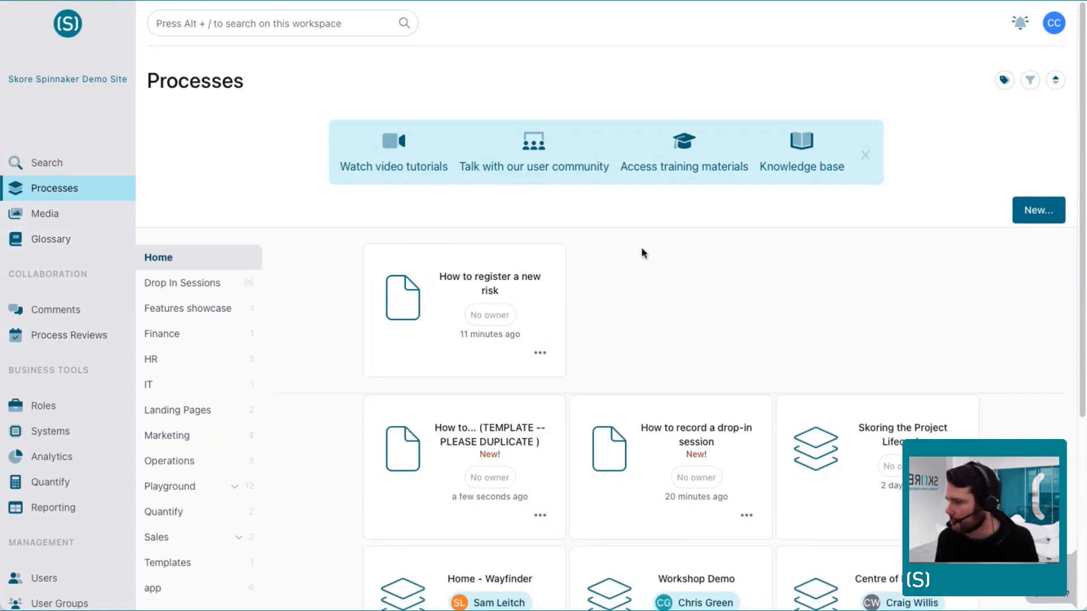
# Step: Look at the kinds of content that can be created in the workspace without creating any
pyautogui.click(1029, 212)
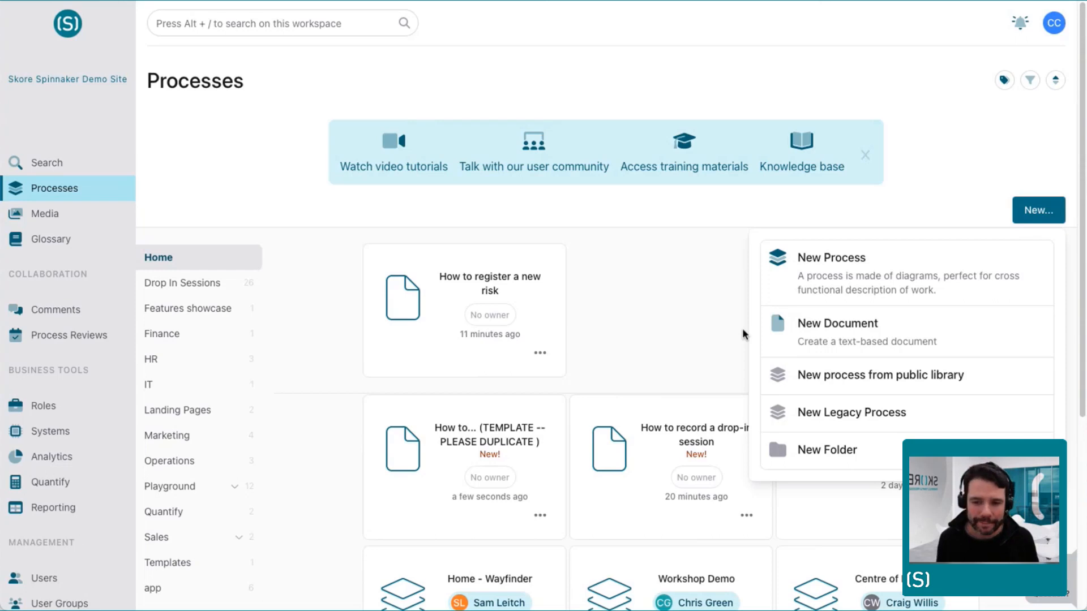
pyautogui.click(689, 314)
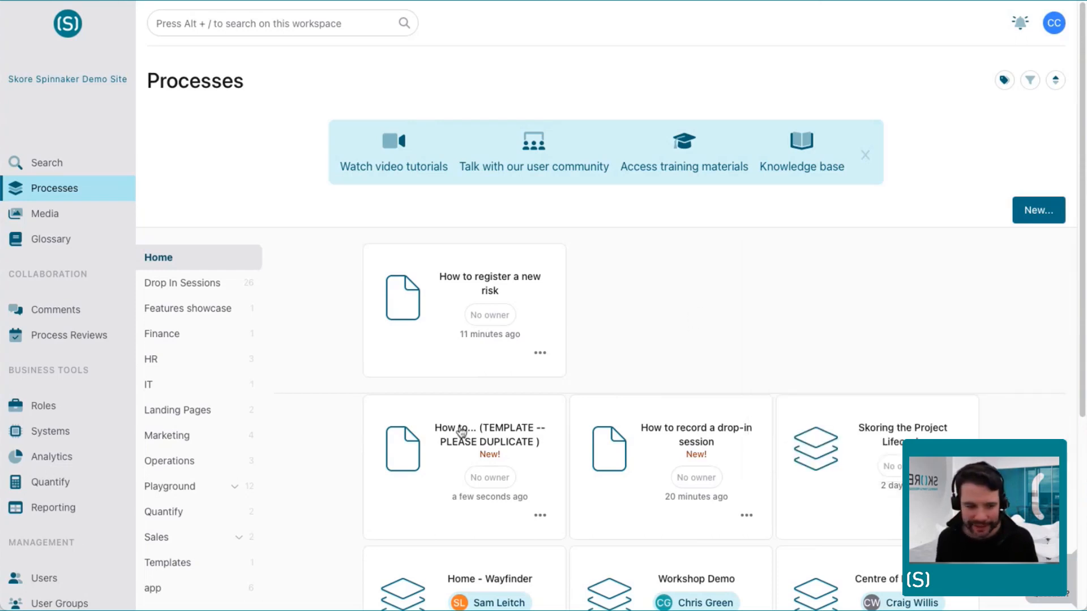
# Step: View the Skore feedback form and close it without sending anything
pyautogui.scroll(-5, 68, 561)
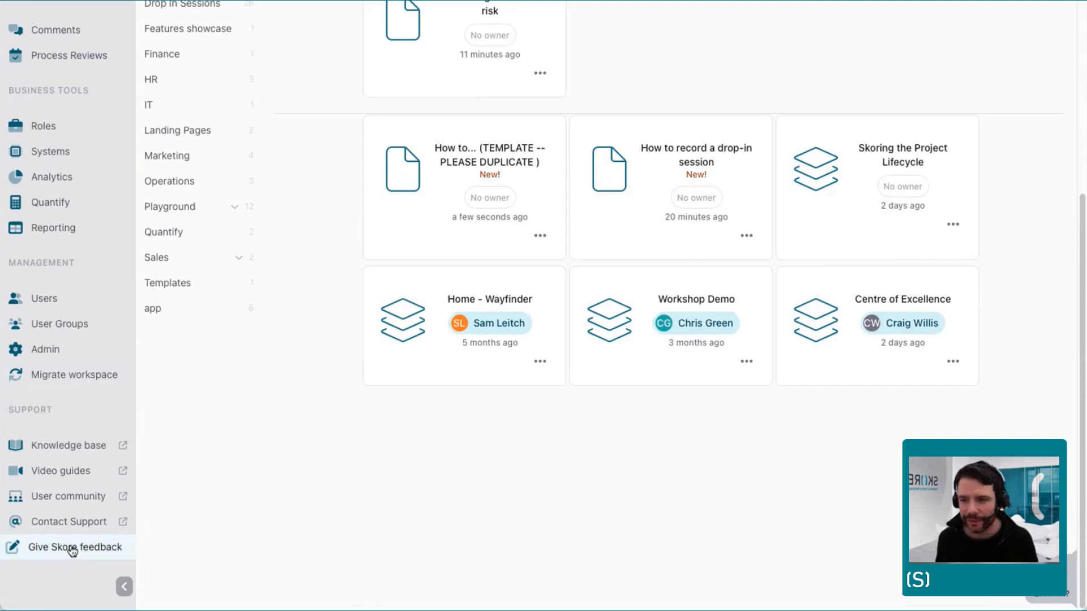
pyautogui.click(69, 550)
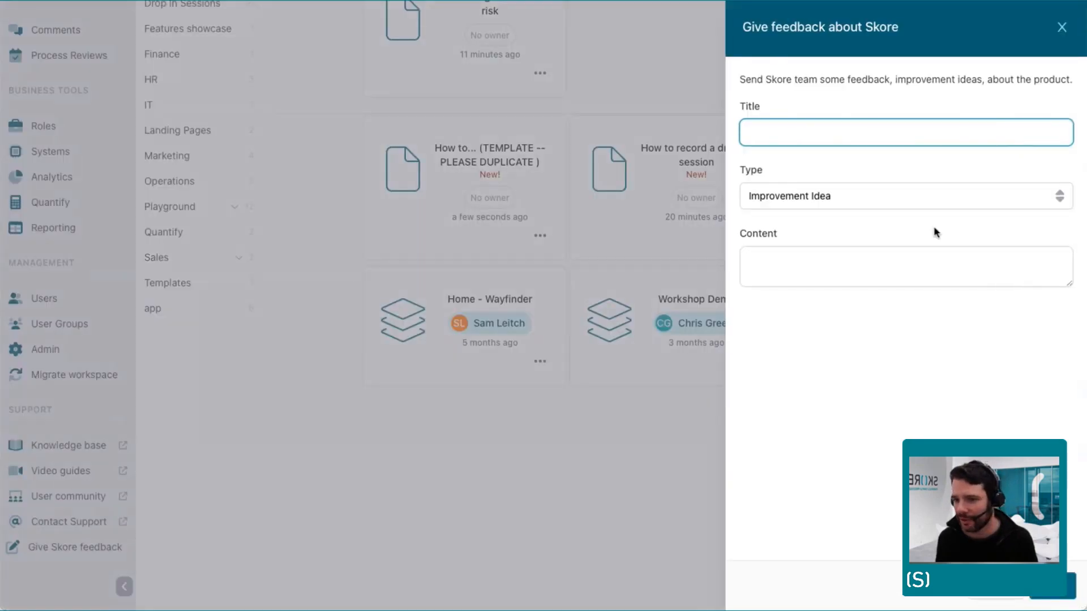
pyautogui.click(1063, 31)
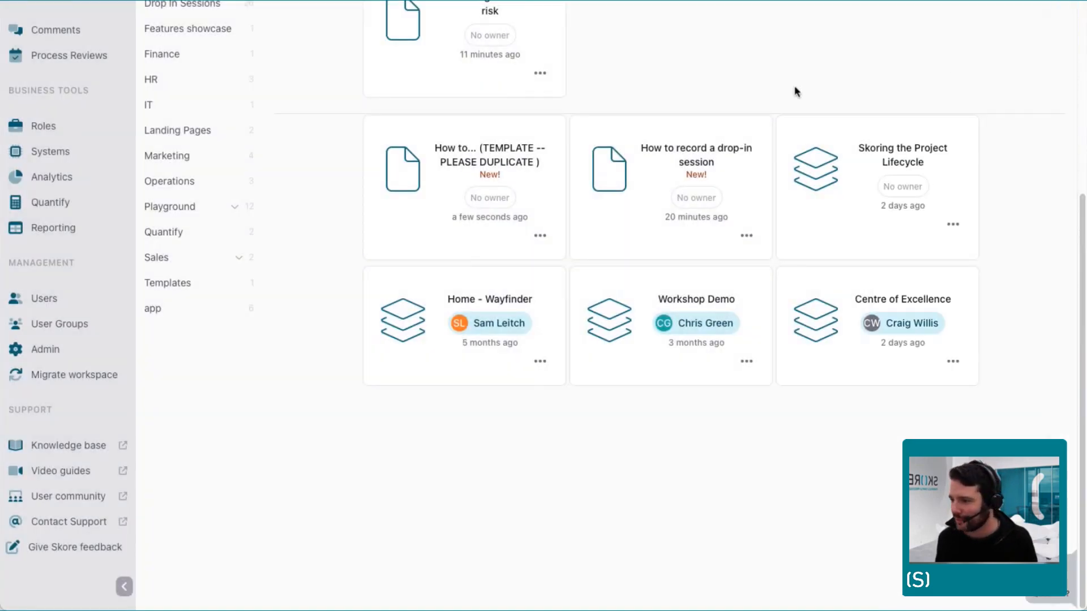
# Step: Dismiss the banner of tutorial, community, training and knowledge base links on the Processes page
pyautogui.scroll(5, 796, 88)
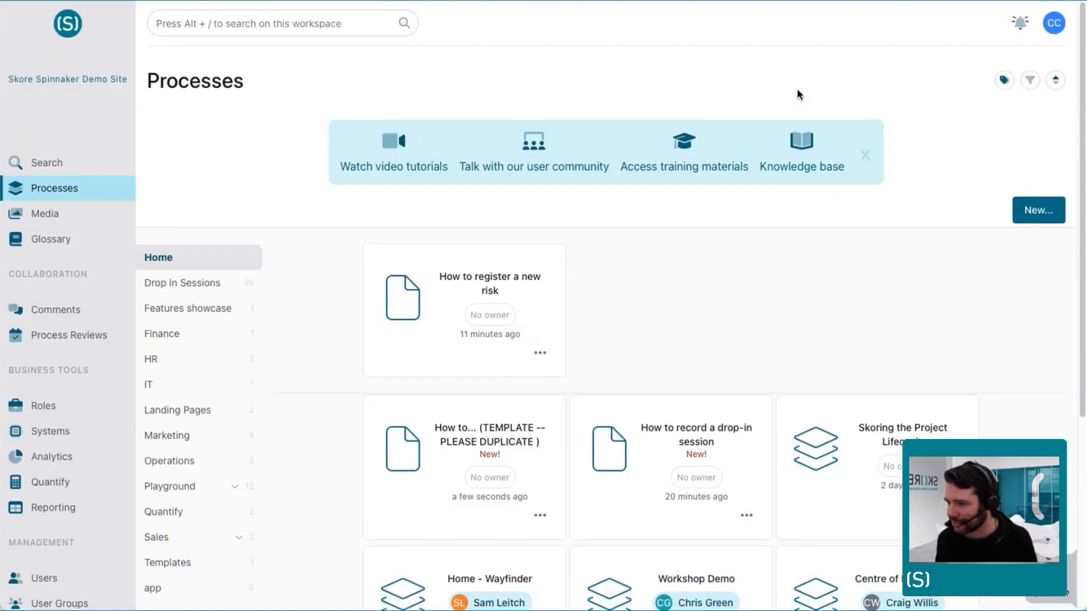
pyautogui.click(866, 155)
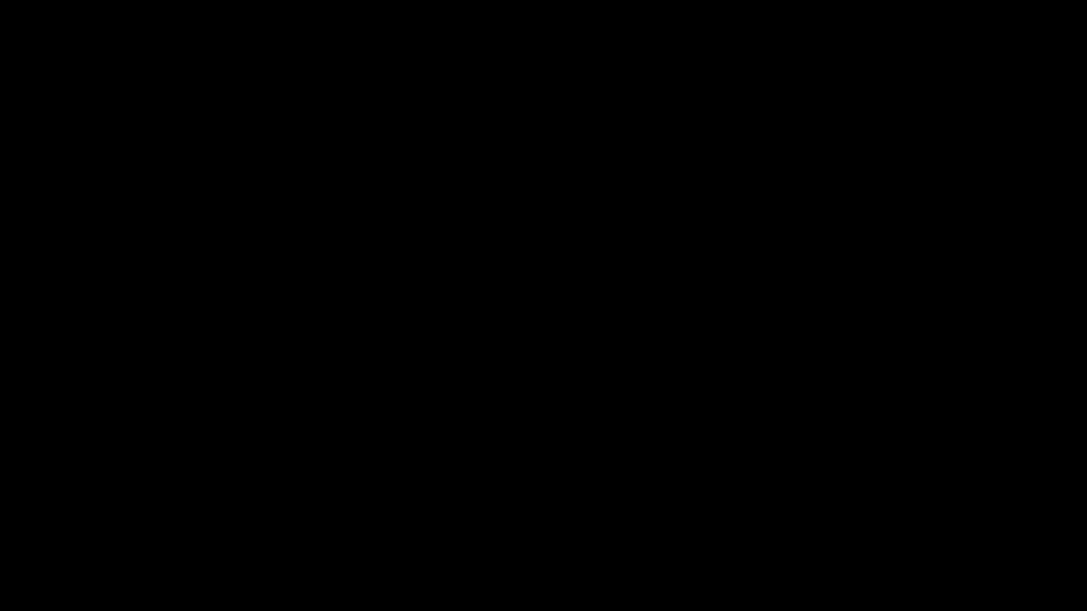